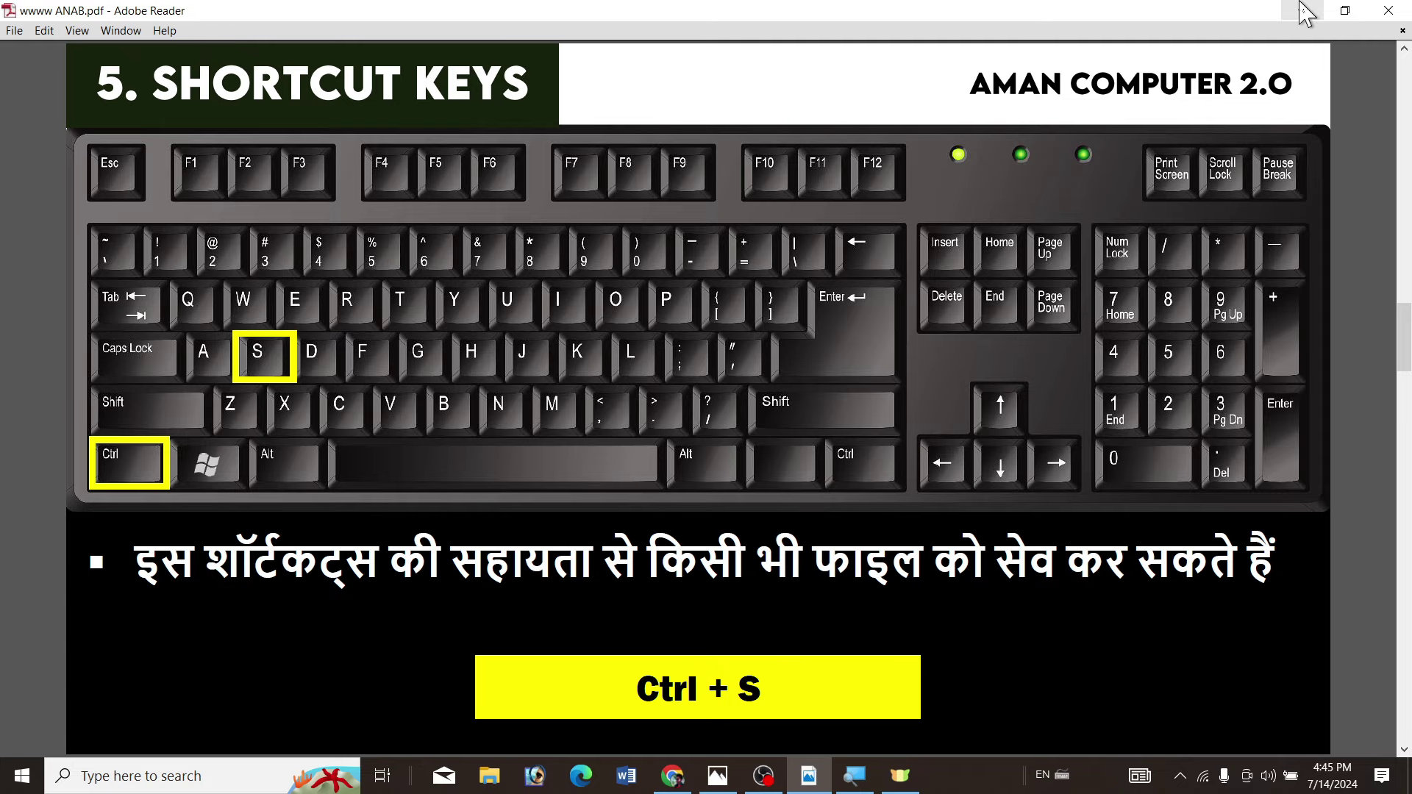
# Step: Minimize the shortcut PDF, switch to Chrome and look back through the computer PDF notes page from its comment form to the disclaimer
pyautogui.click(1304, 11)
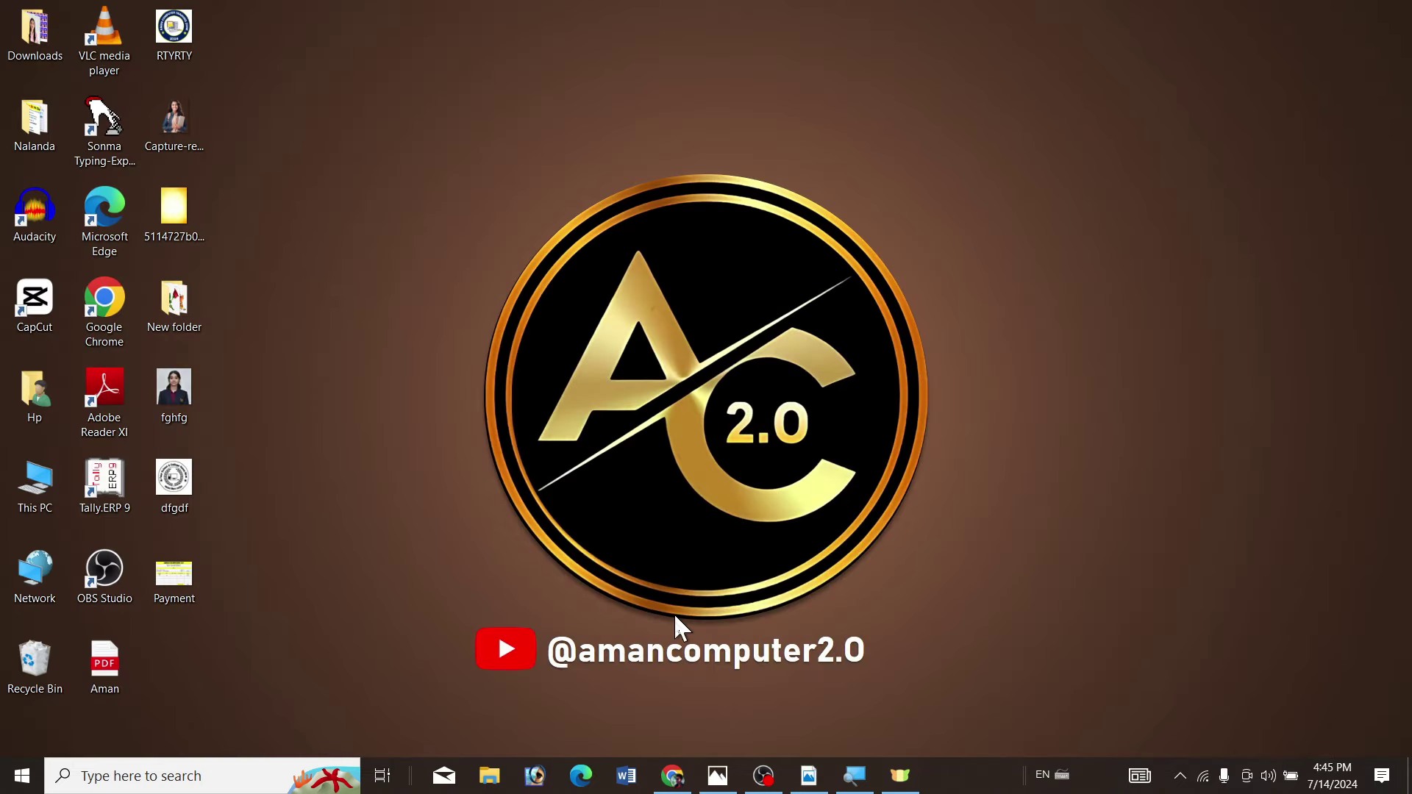
pyautogui.click(673, 776)
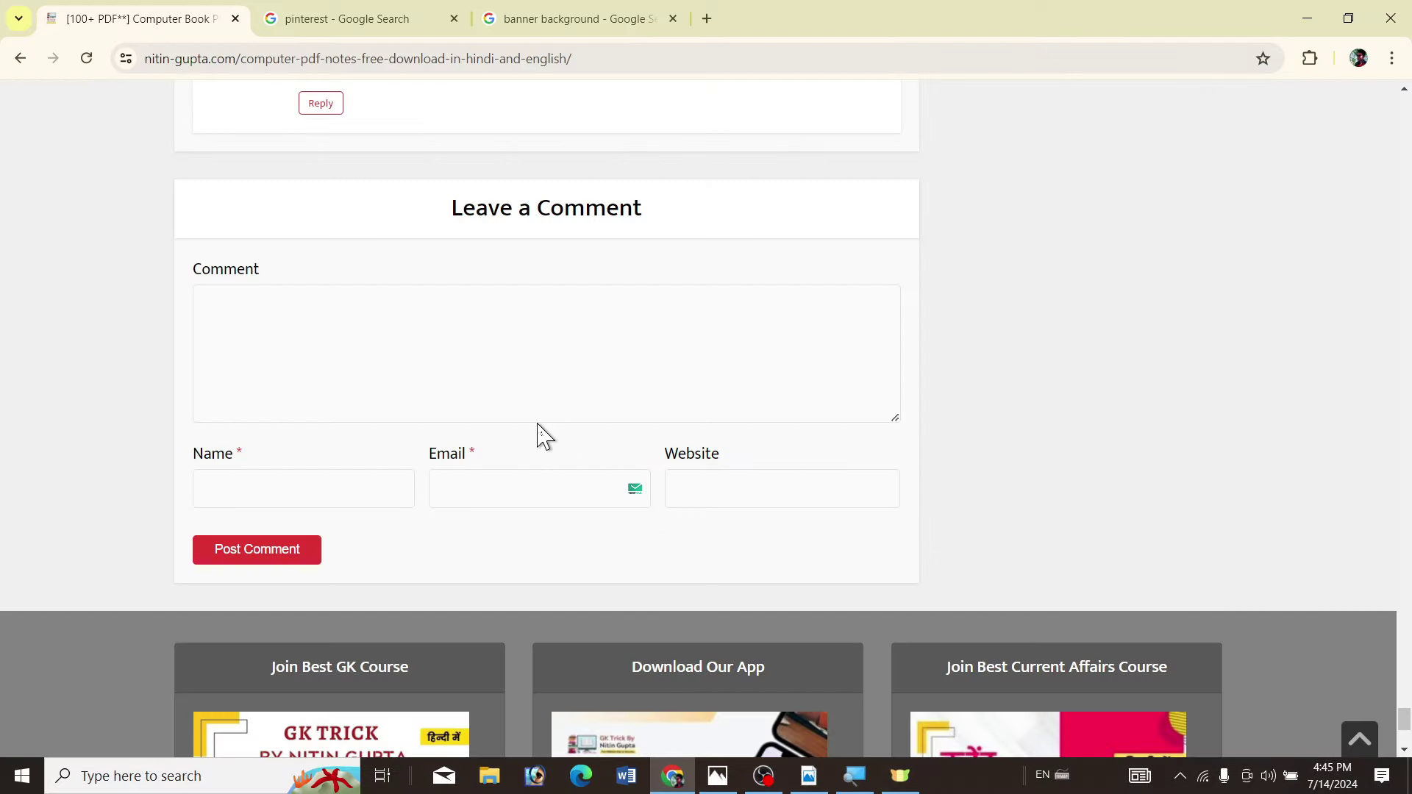
pyautogui.scroll(20, 539, 434)
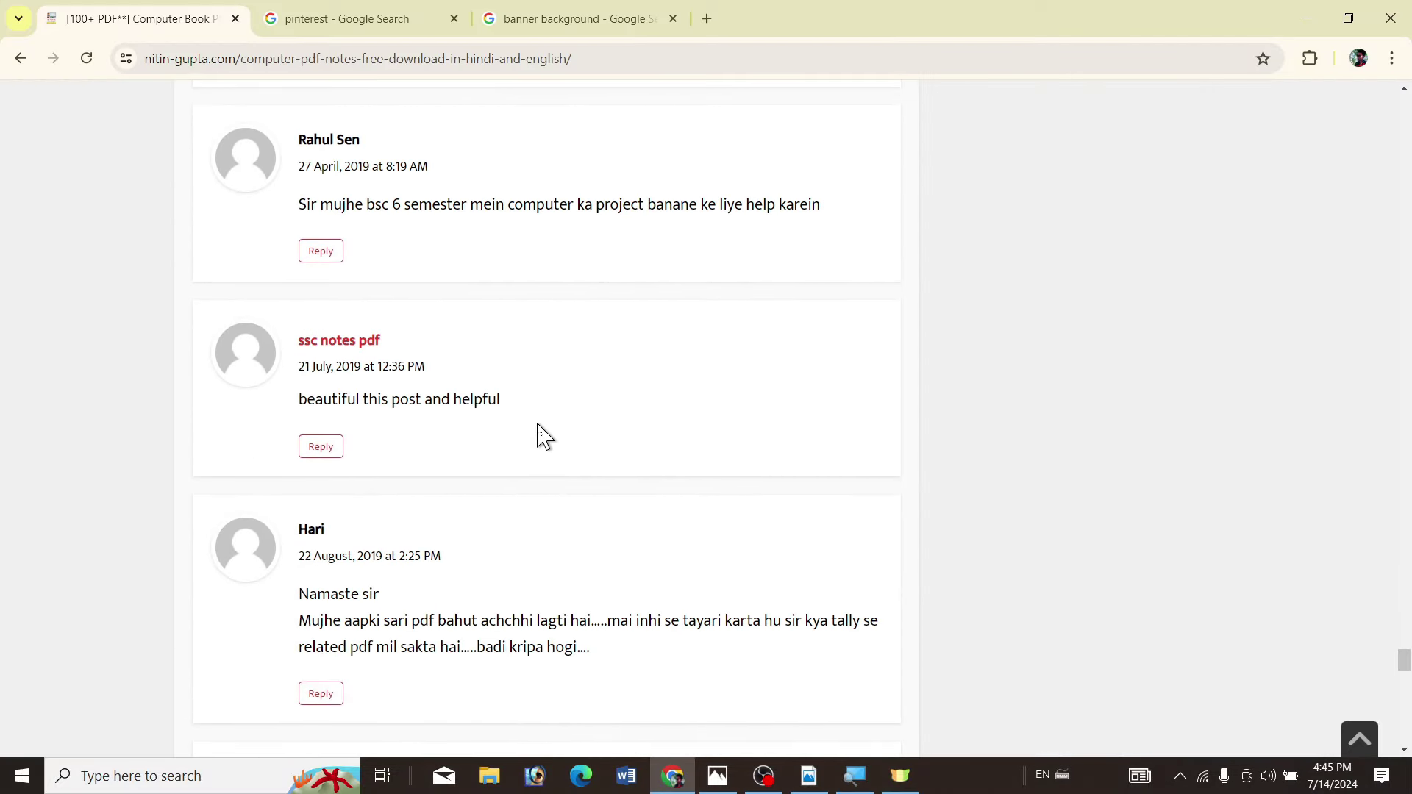
pyautogui.scroll(10, 539, 434)
pyautogui.scroll(5, 542, 434)
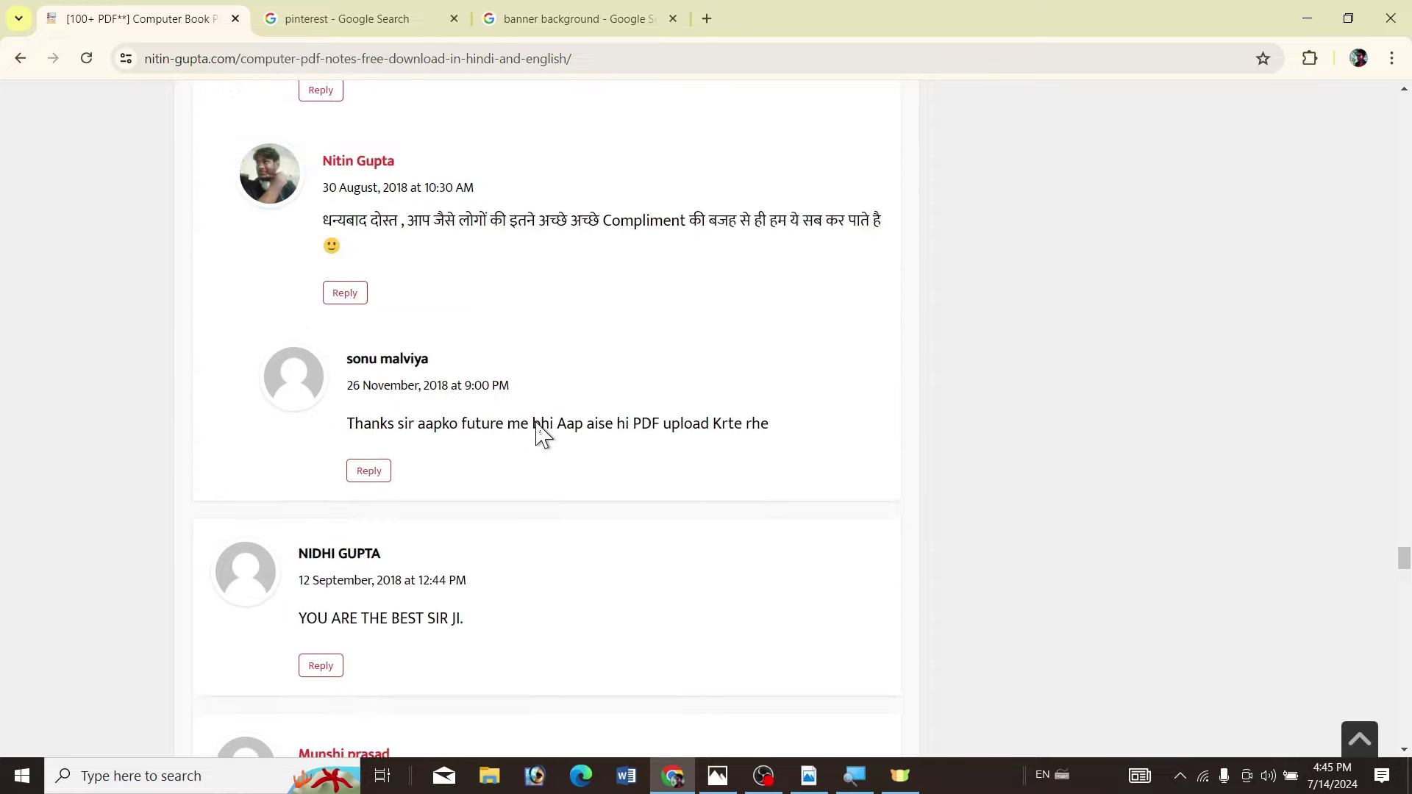
pyautogui.scroll(20, 542, 434)
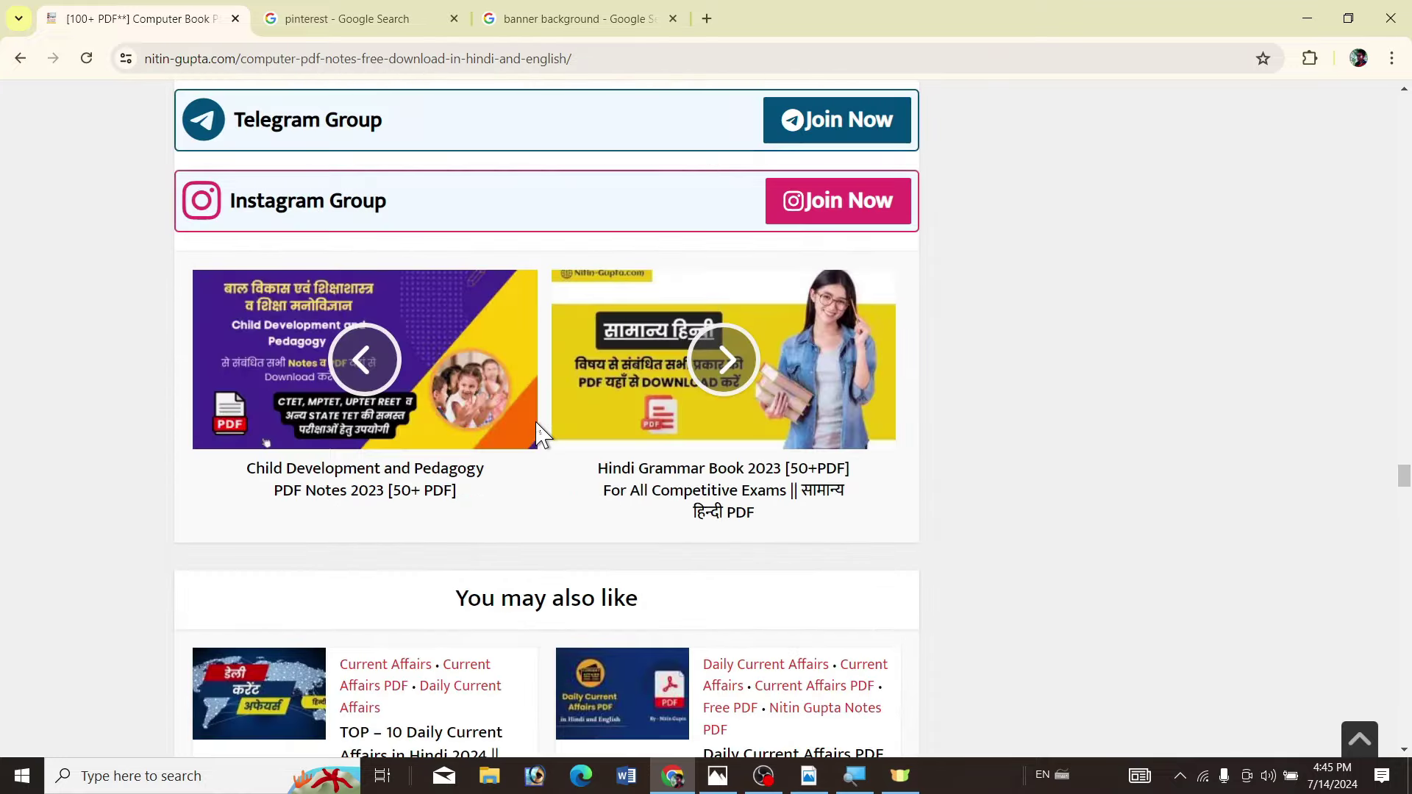
pyautogui.scroll(8, 542, 434)
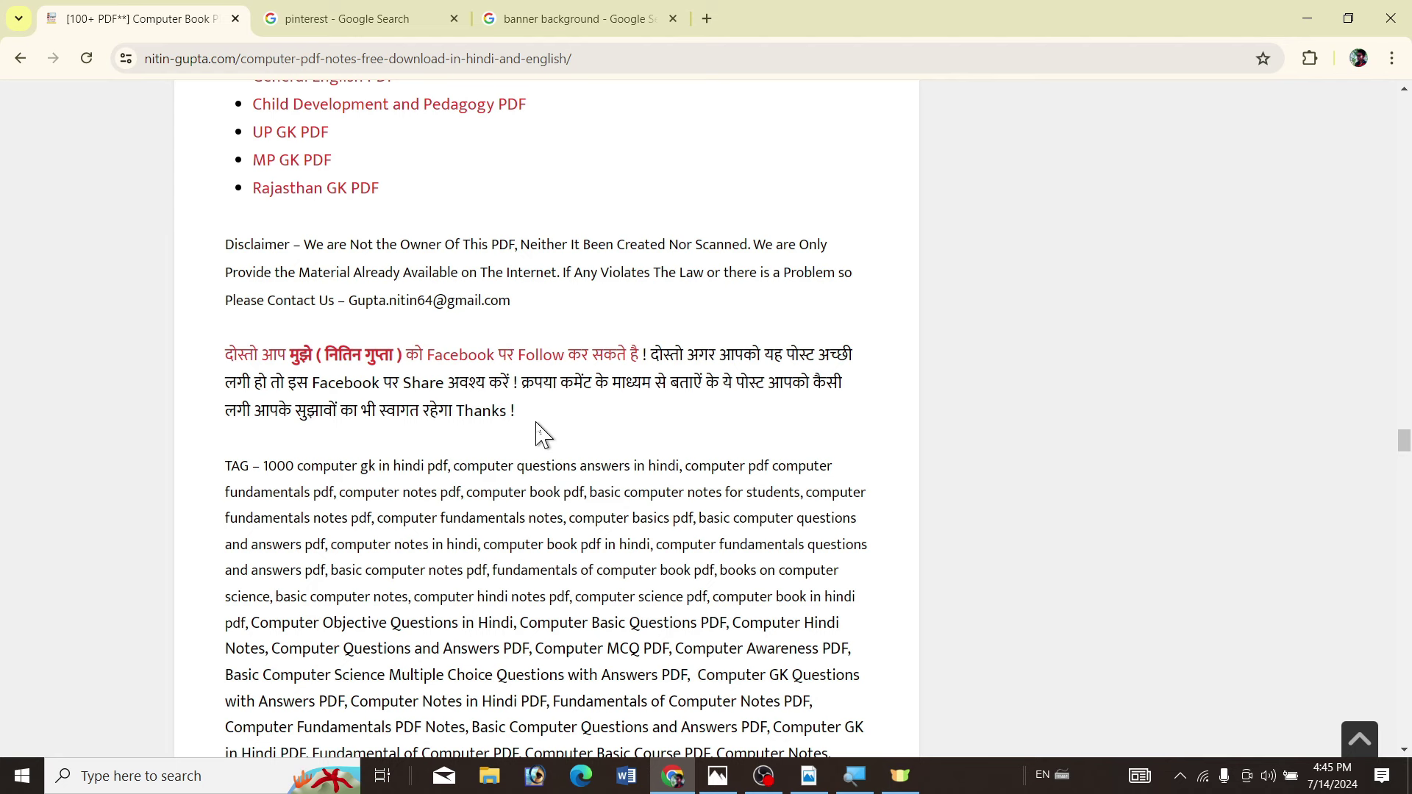
# Step: Save the computer PDF notes page as a complete webpage named fhfg in the Documents folder
pyautogui.hotkey('ctrl', 's')
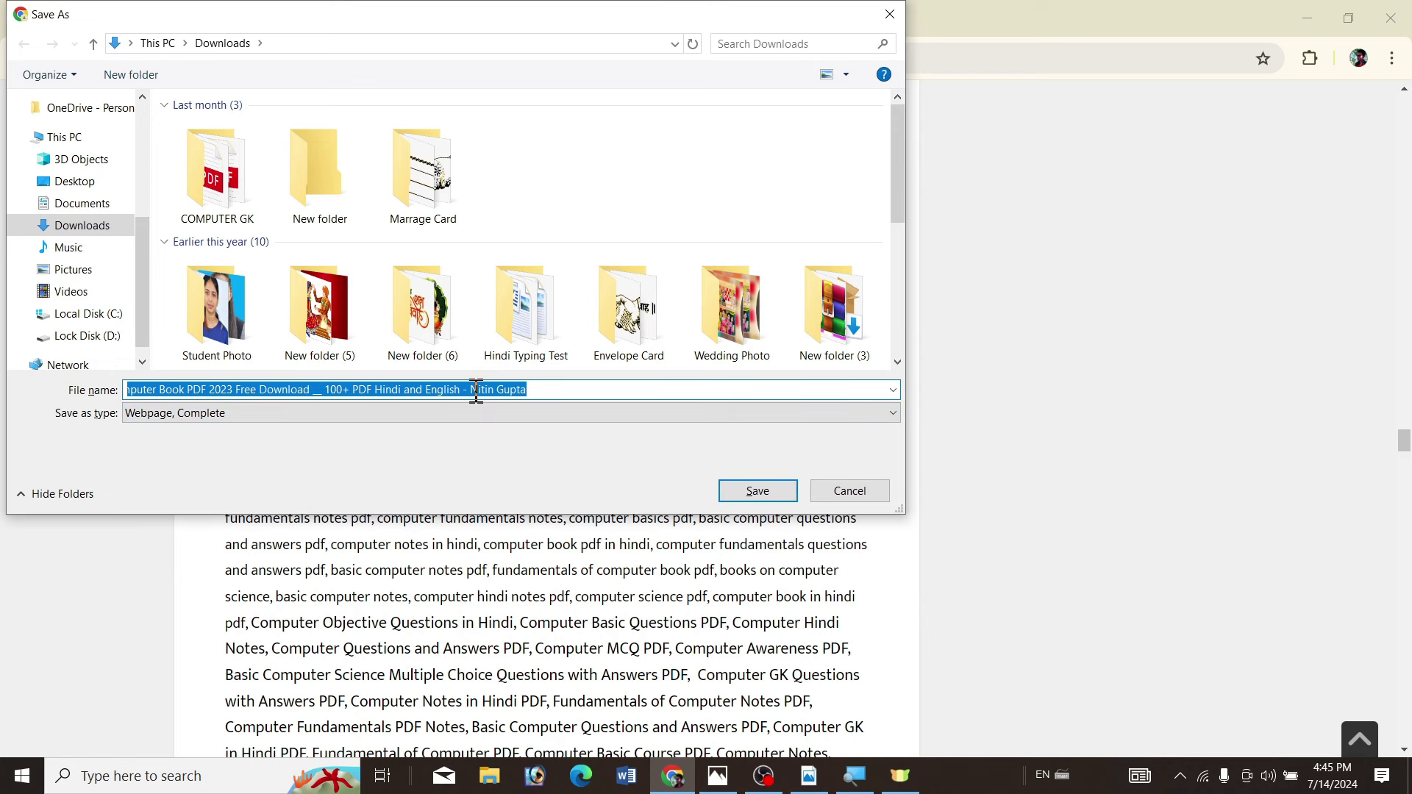
pyautogui.click(71, 208)
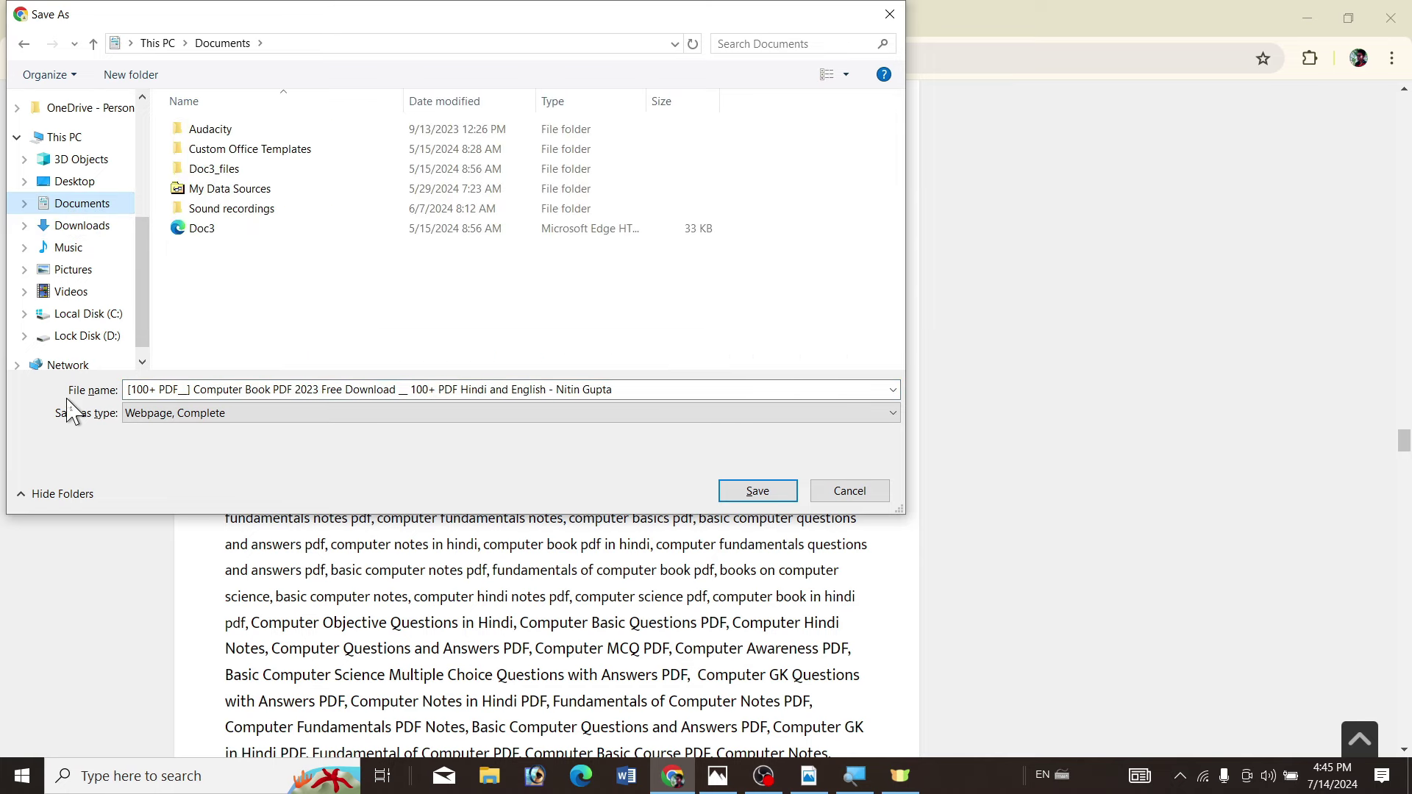
pyautogui.tripleClick(141, 389)
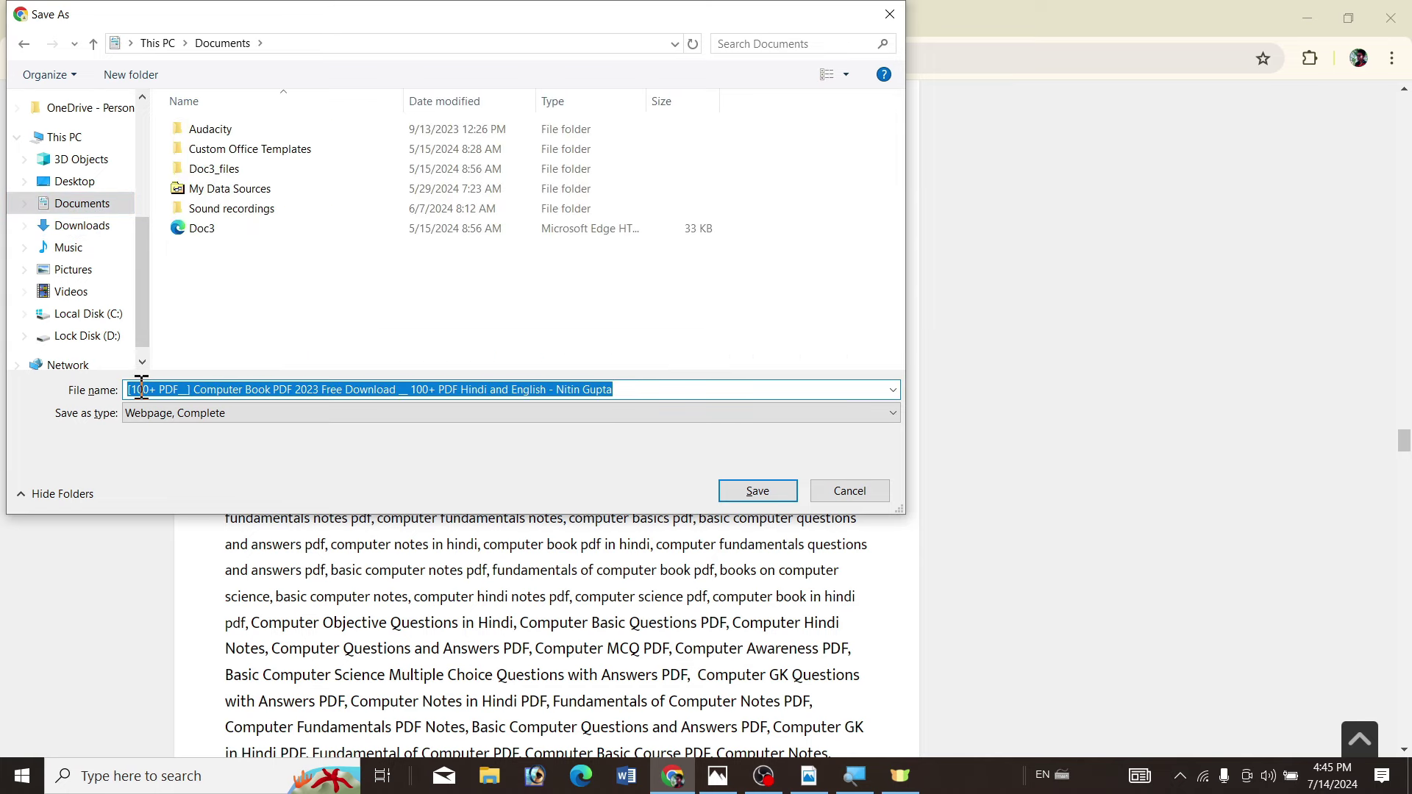
pyautogui.write('fhfg')
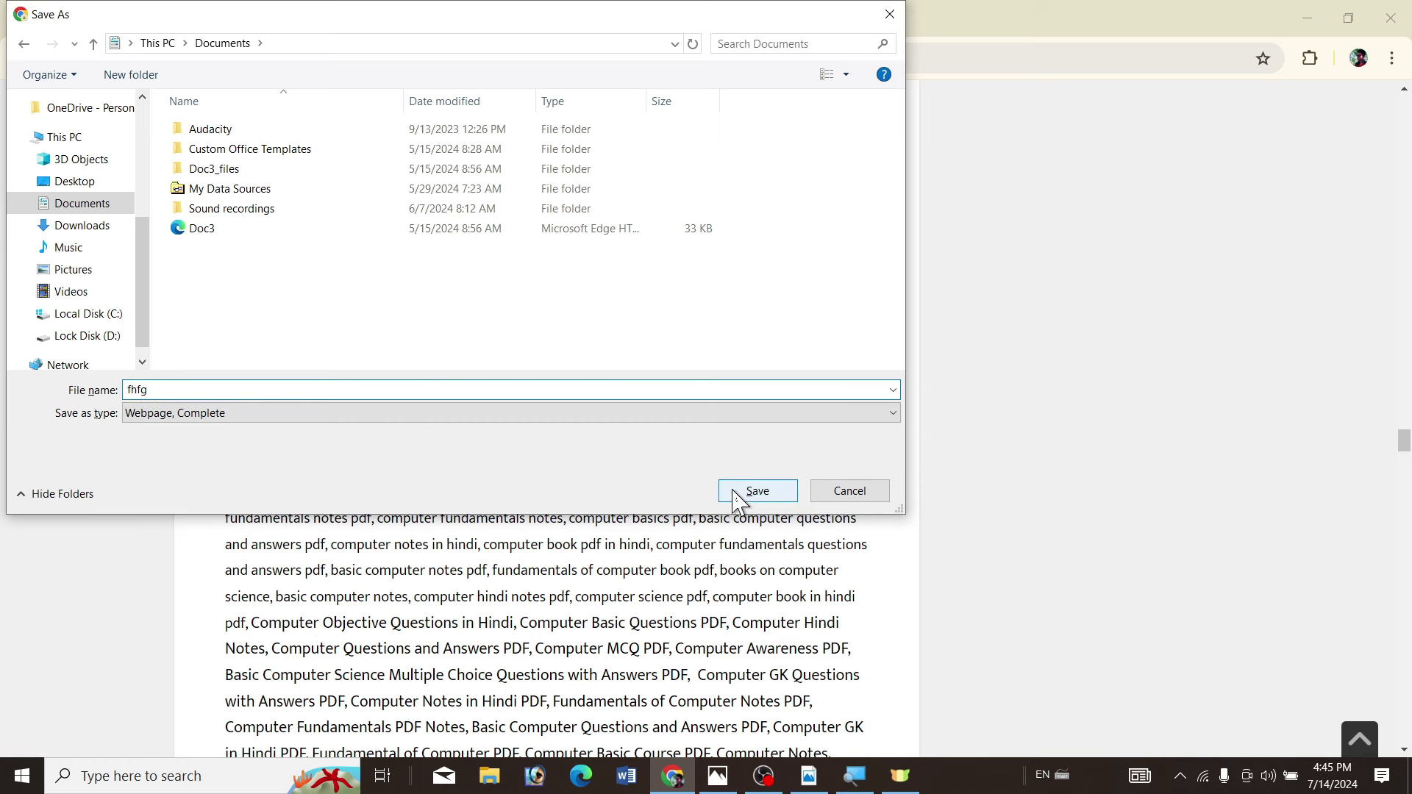
pyautogui.click(758, 491)
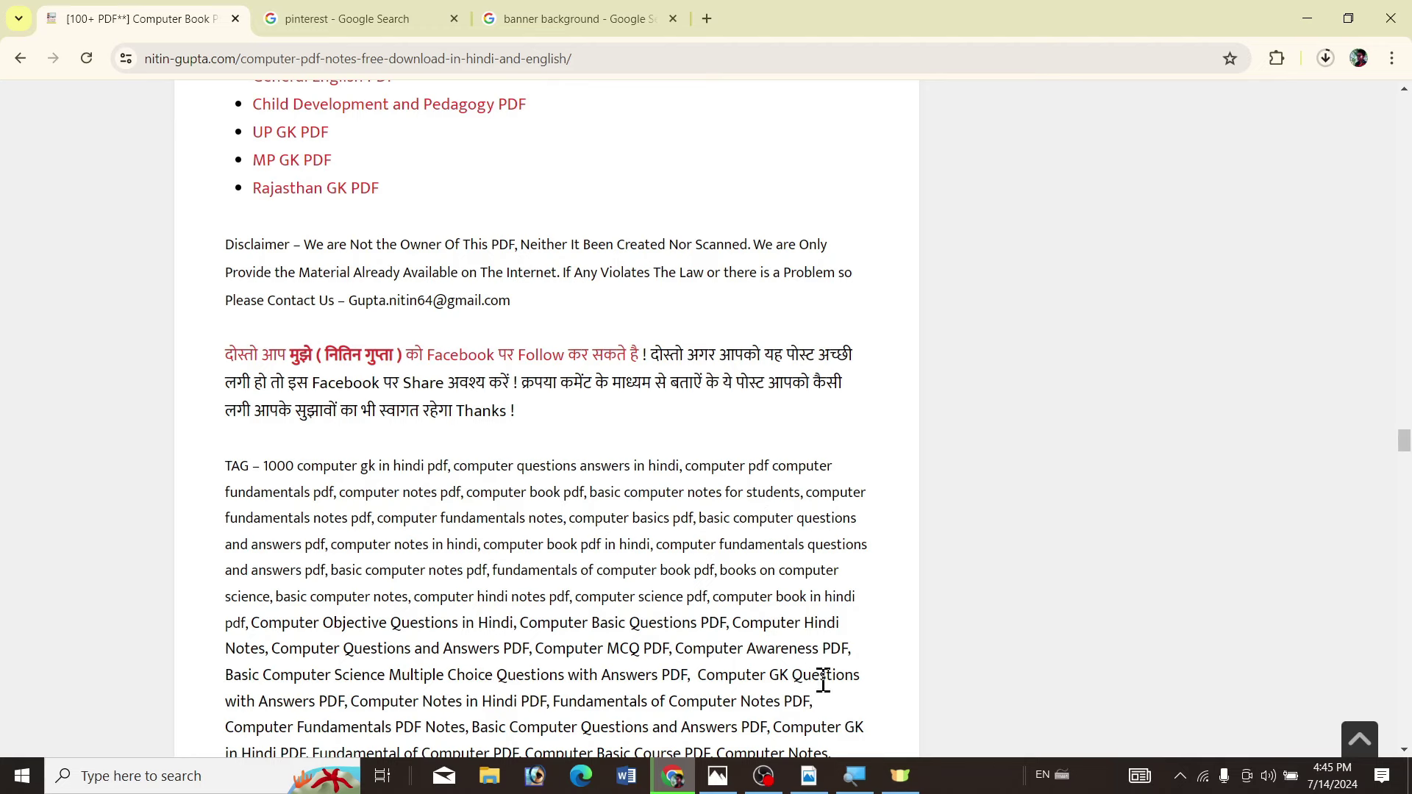
# Step: Switch to Adobe Reader to view shortcut 6 on reopening closed tabs, and return to Chrome
pyautogui.moveTo(805, 789)
pyautogui.click(820, 703)
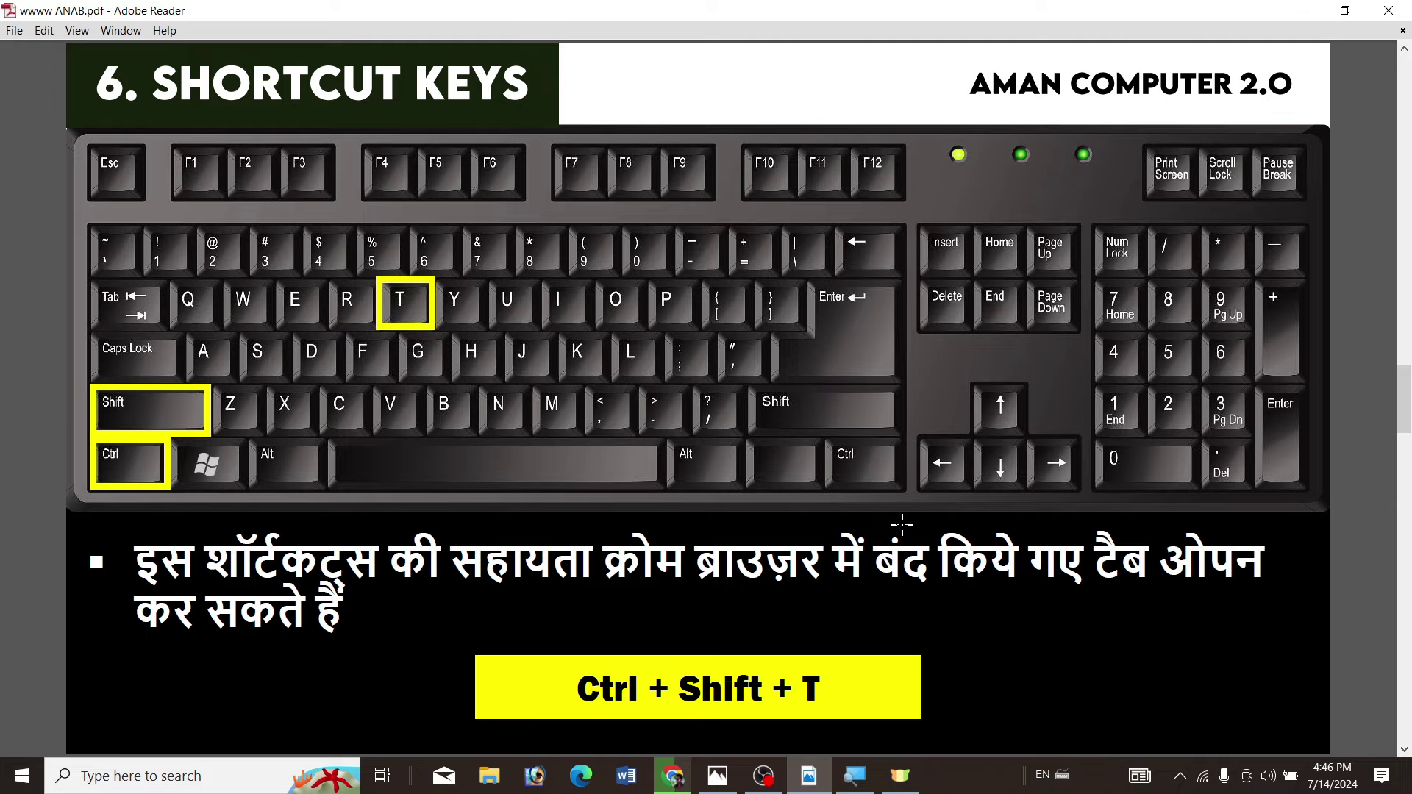
pyautogui.click(1302, 10)
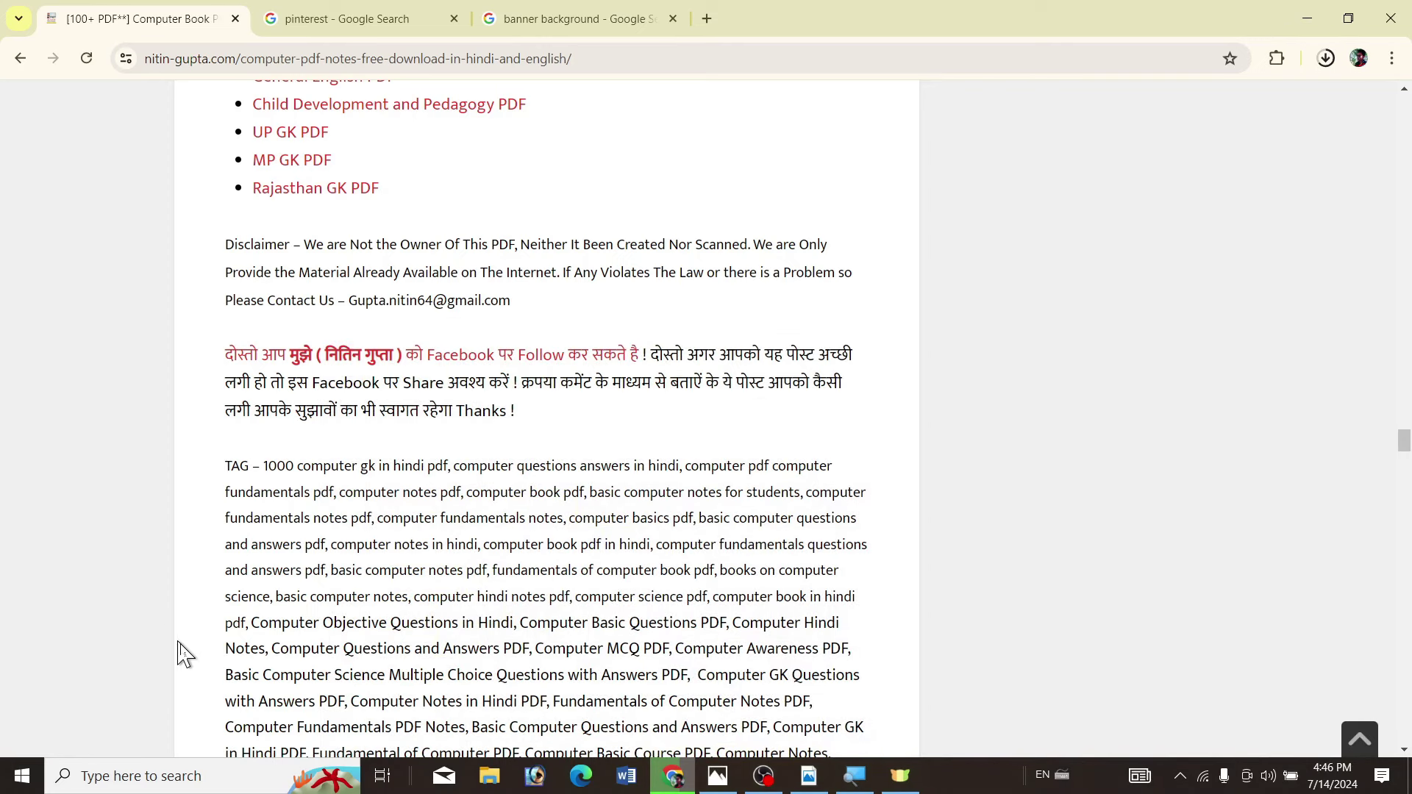
# Step: Close the banner background and pinterest Google search tabs
pyautogui.click(314, 5)
pyautogui.click(536, 11)
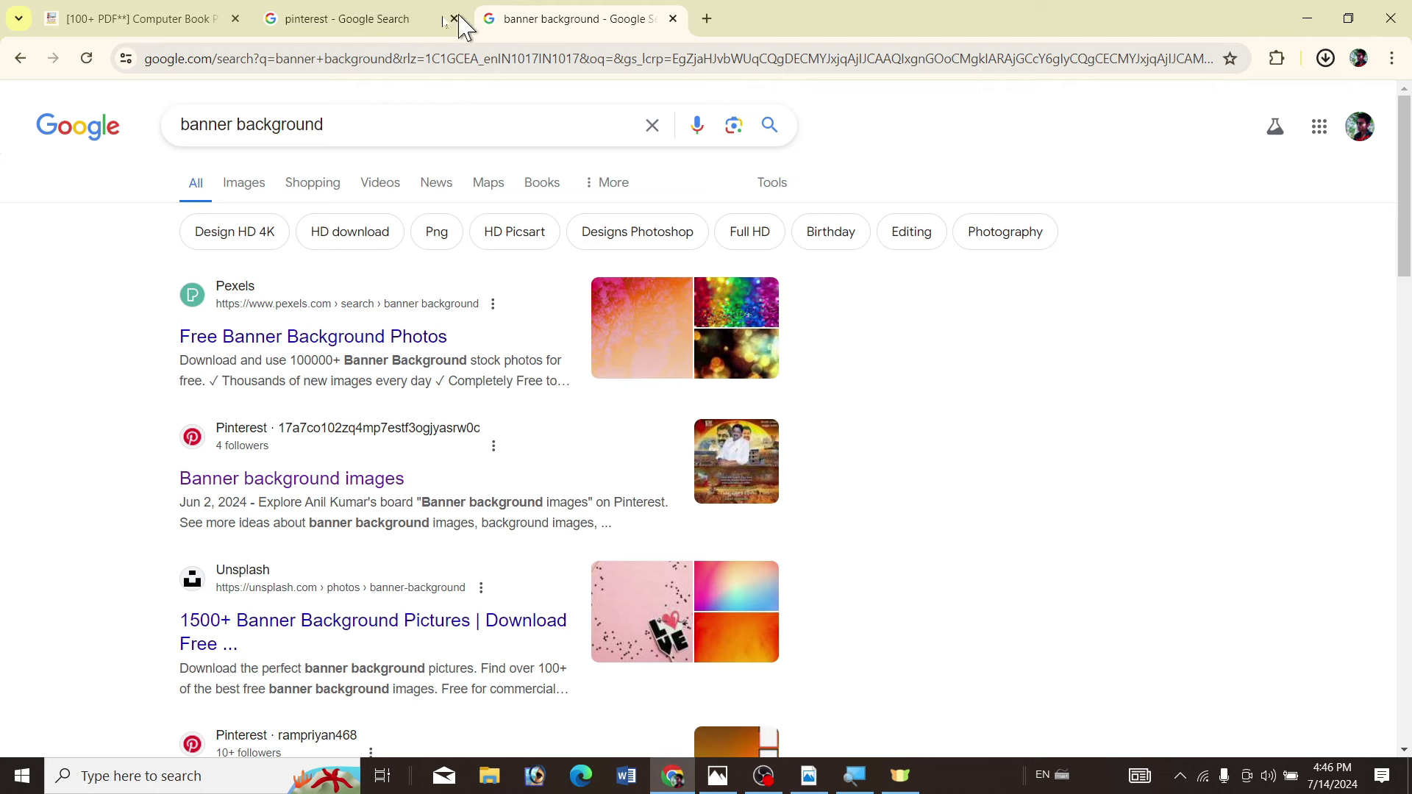
pyautogui.click(673, 19)
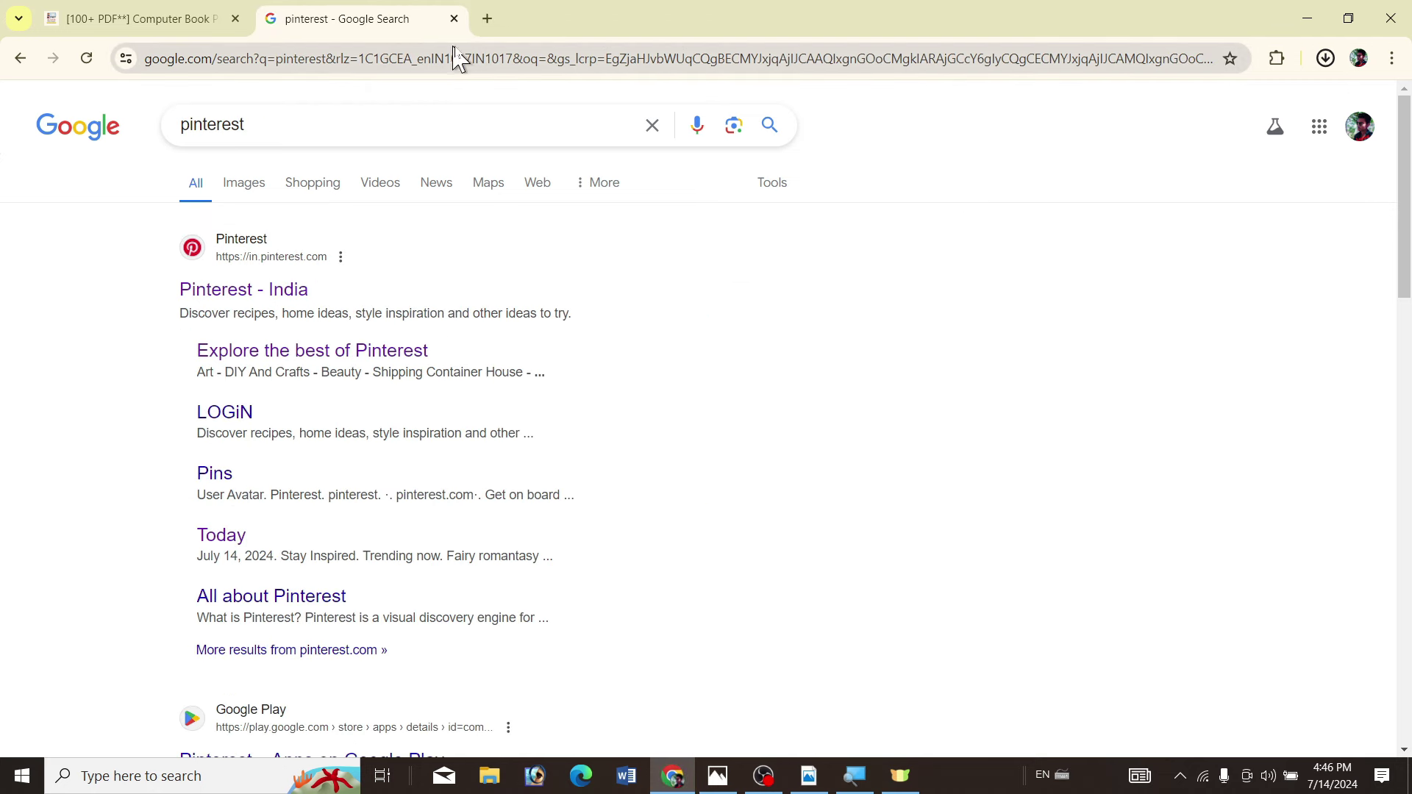
pyautogui.click(454, 20)
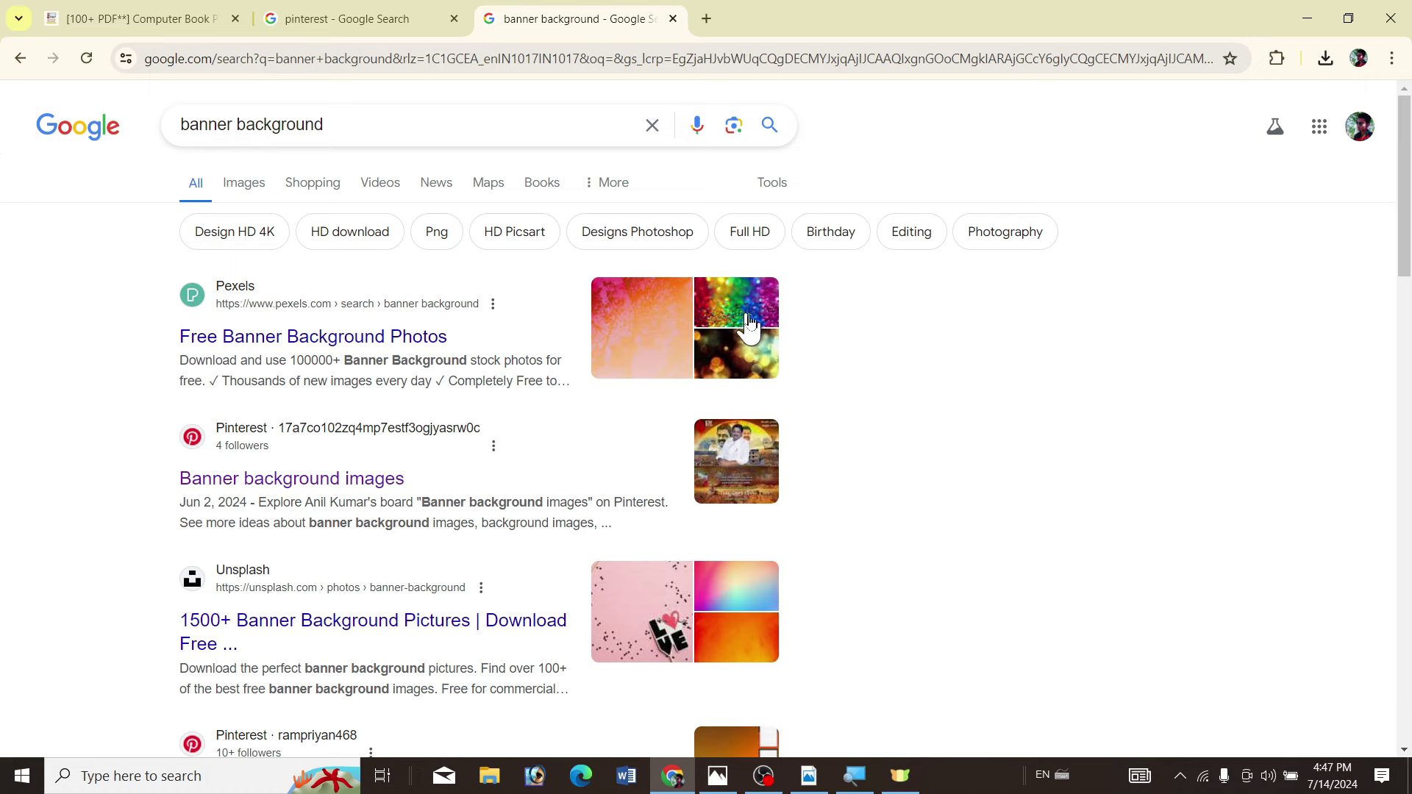
# Step: Switch to Adobe Reader, view shortcut 7 on opening a new tab, and return to Chrome
pyautogui.click(806, 778)
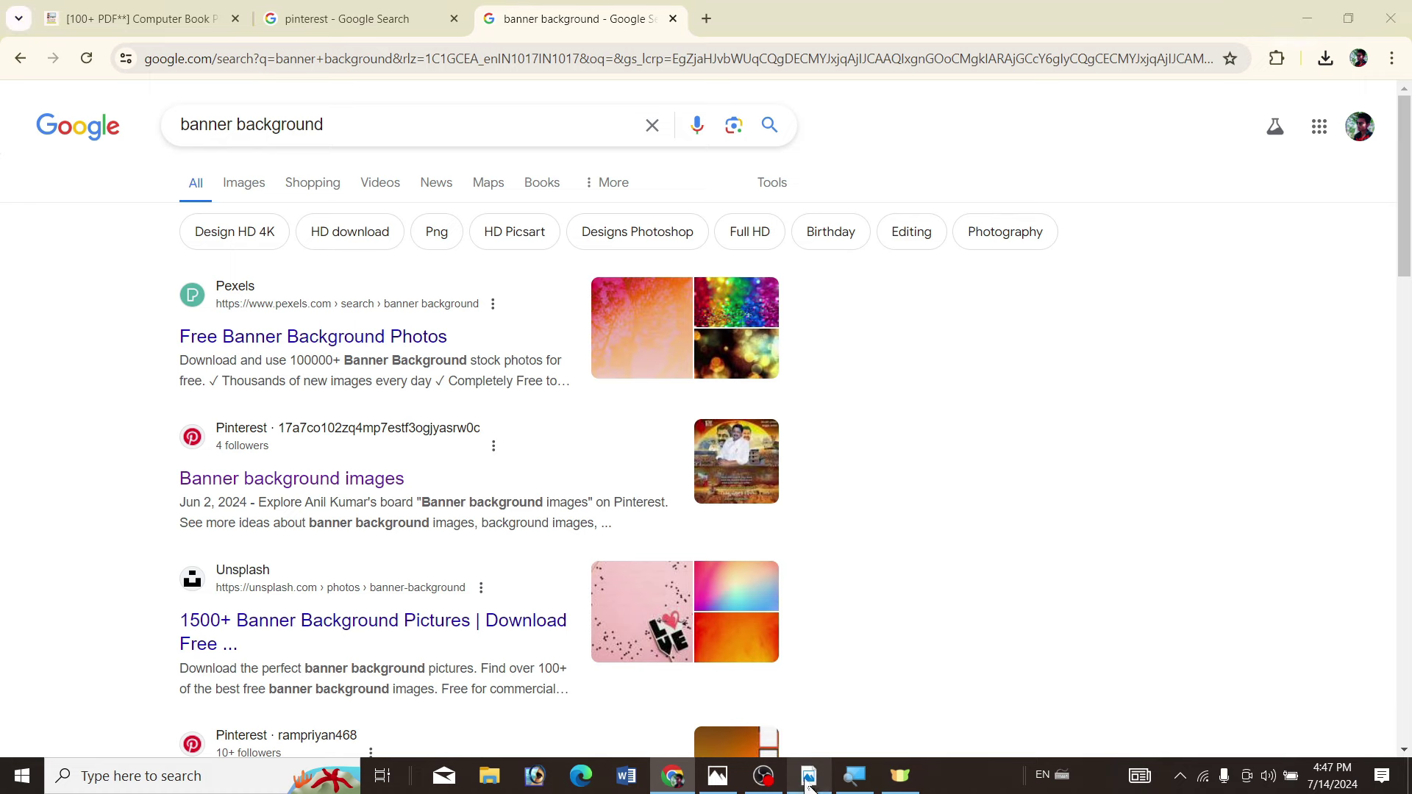
pyautogui.scroll(-1, 701, 378)
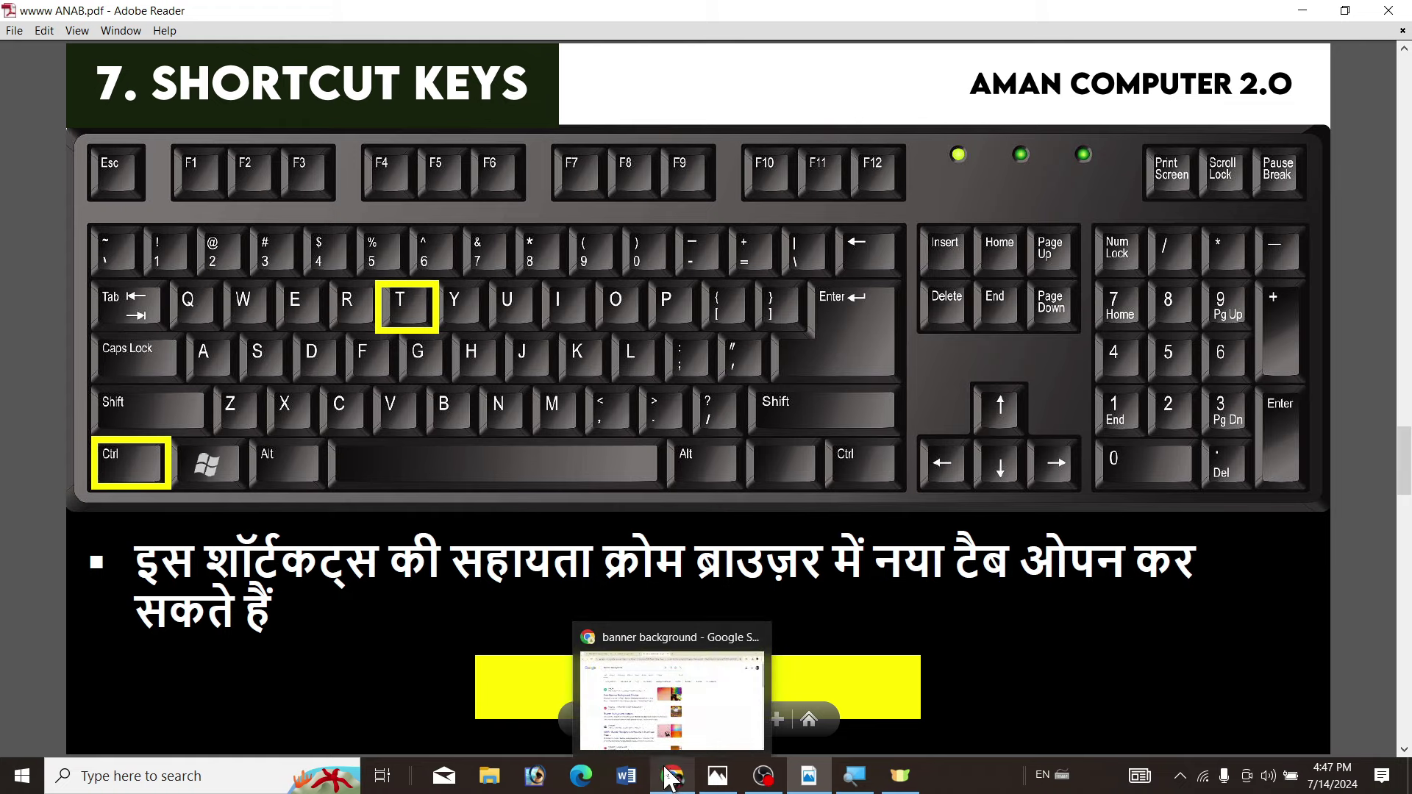
pyautogui.click(672, 777)
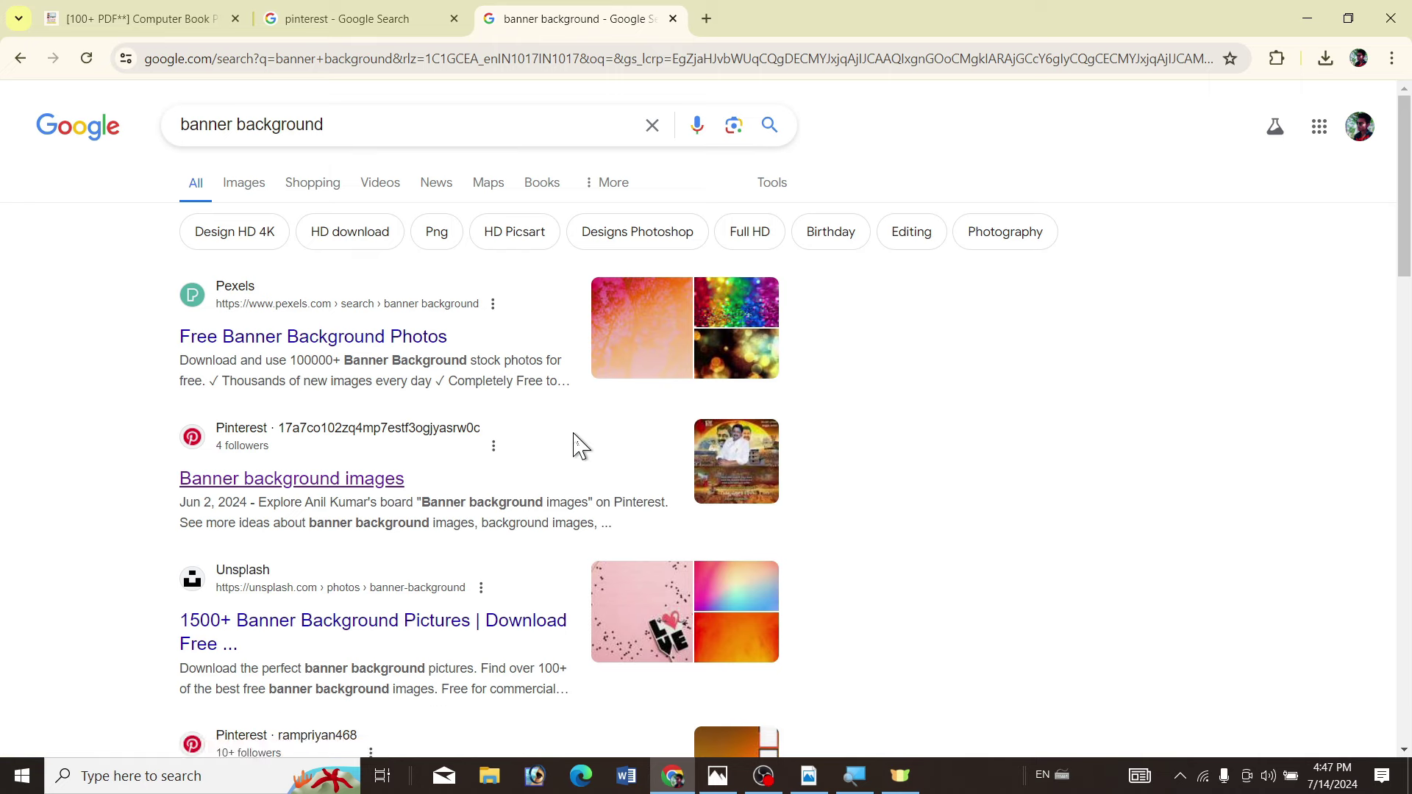
# Step: Open three new blank tabs in the browser window
pyautogui.hotkey('ctrl', 't')
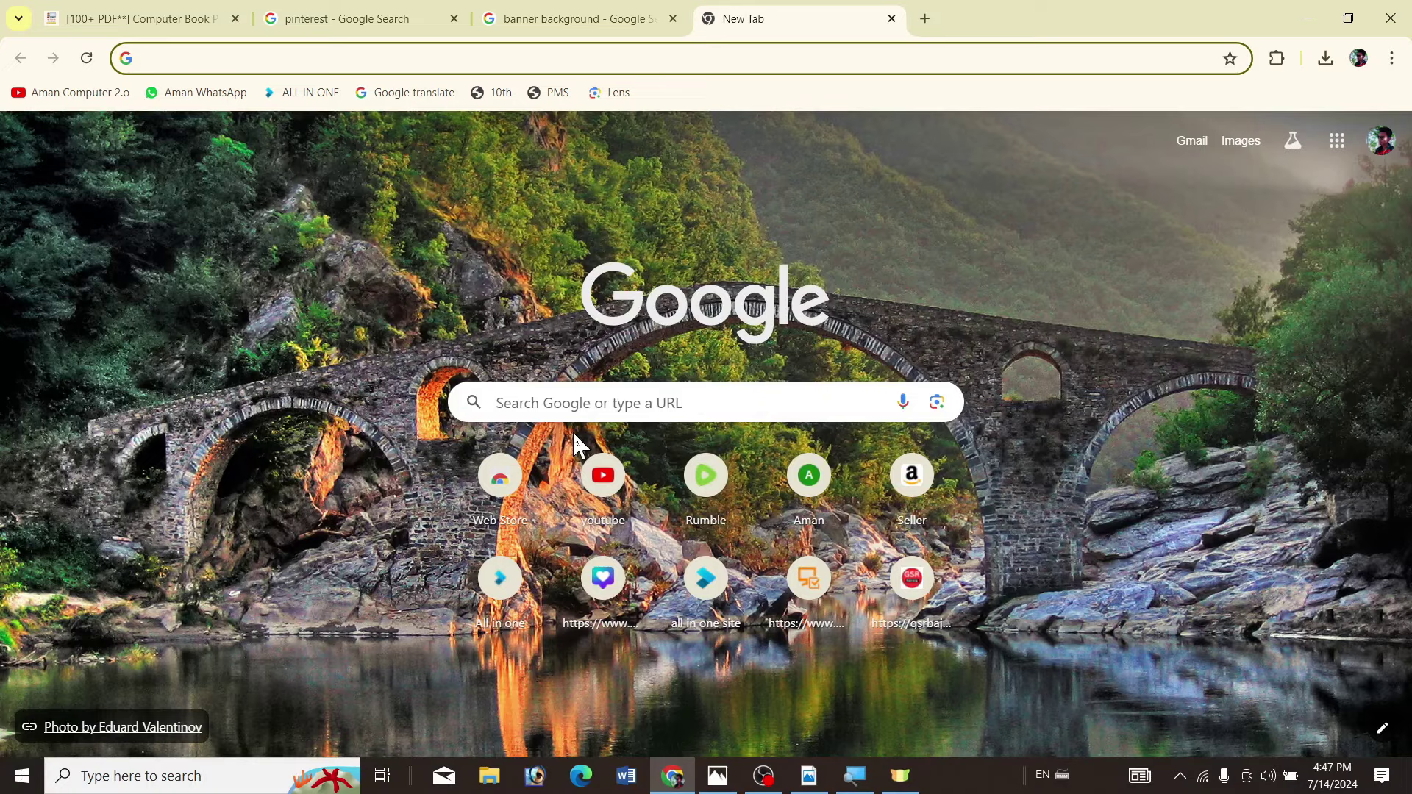
pyautogui.hotkey('ctrl', 't')
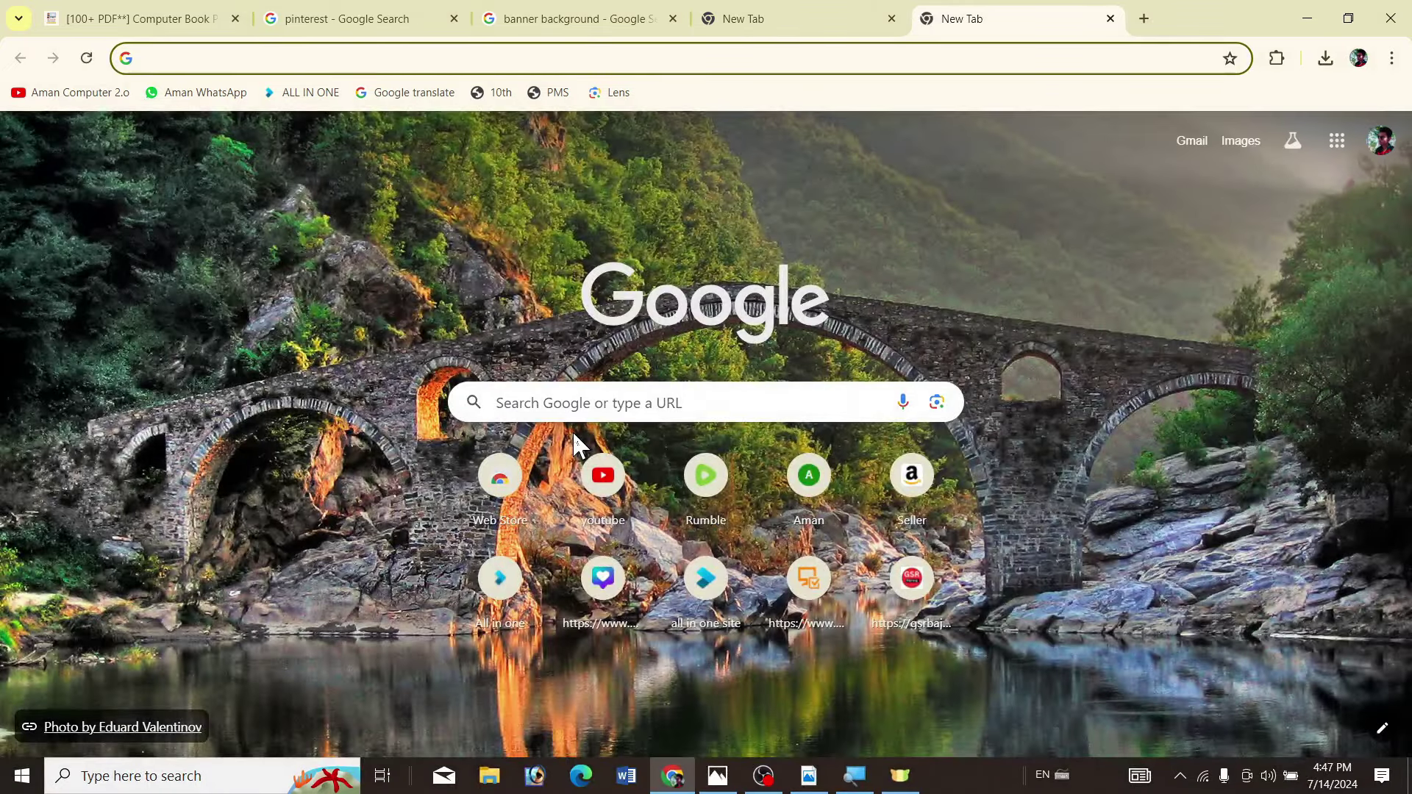
pyautogui.hotkey('ctrl', 't')
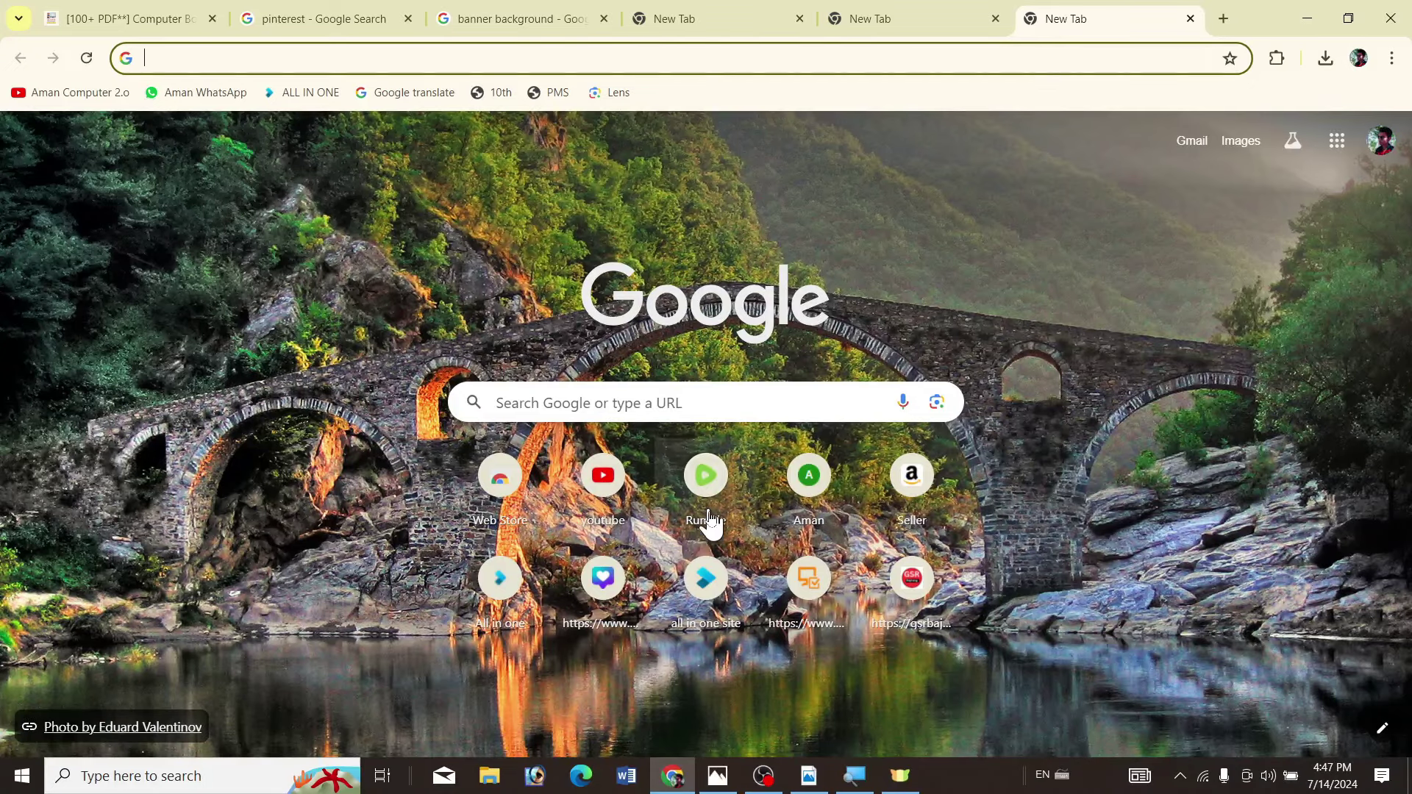
# Step: Switch to Adobe Reader, view shortcut 8 on going to the end of a page, and return to Chrome
pyautogui.click(809, 778)
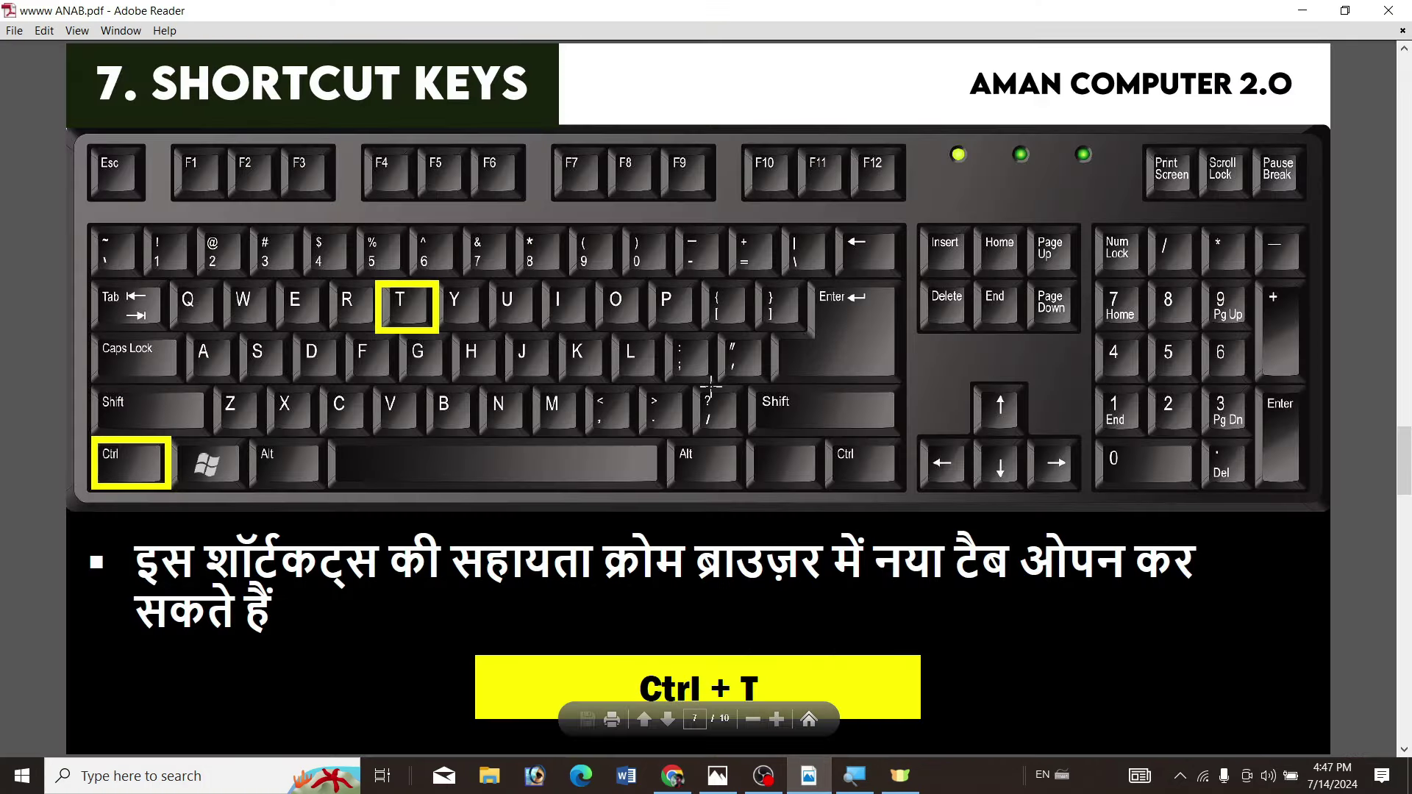
pyautogui.scroll(-1, 710, 386)
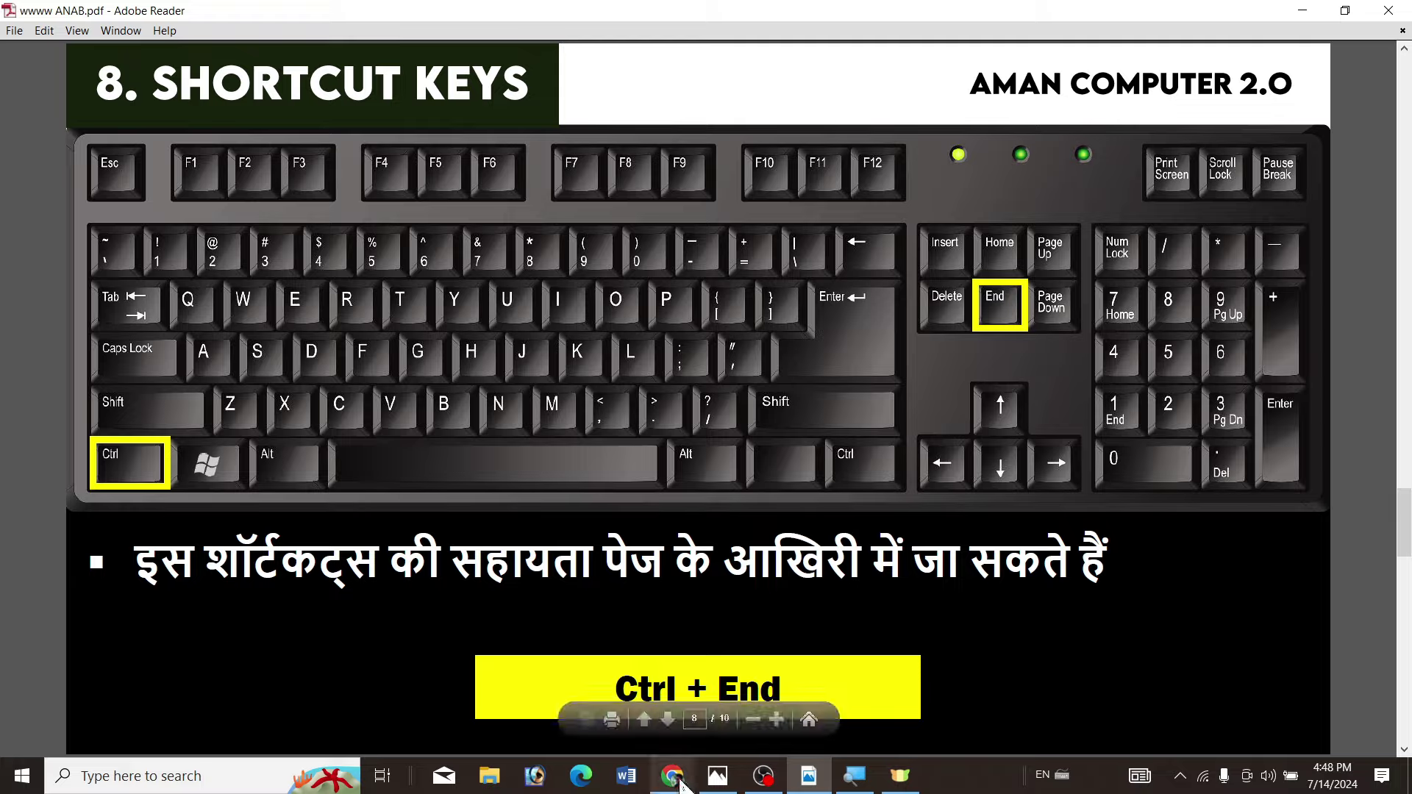
pyautogui.click(681, 717)
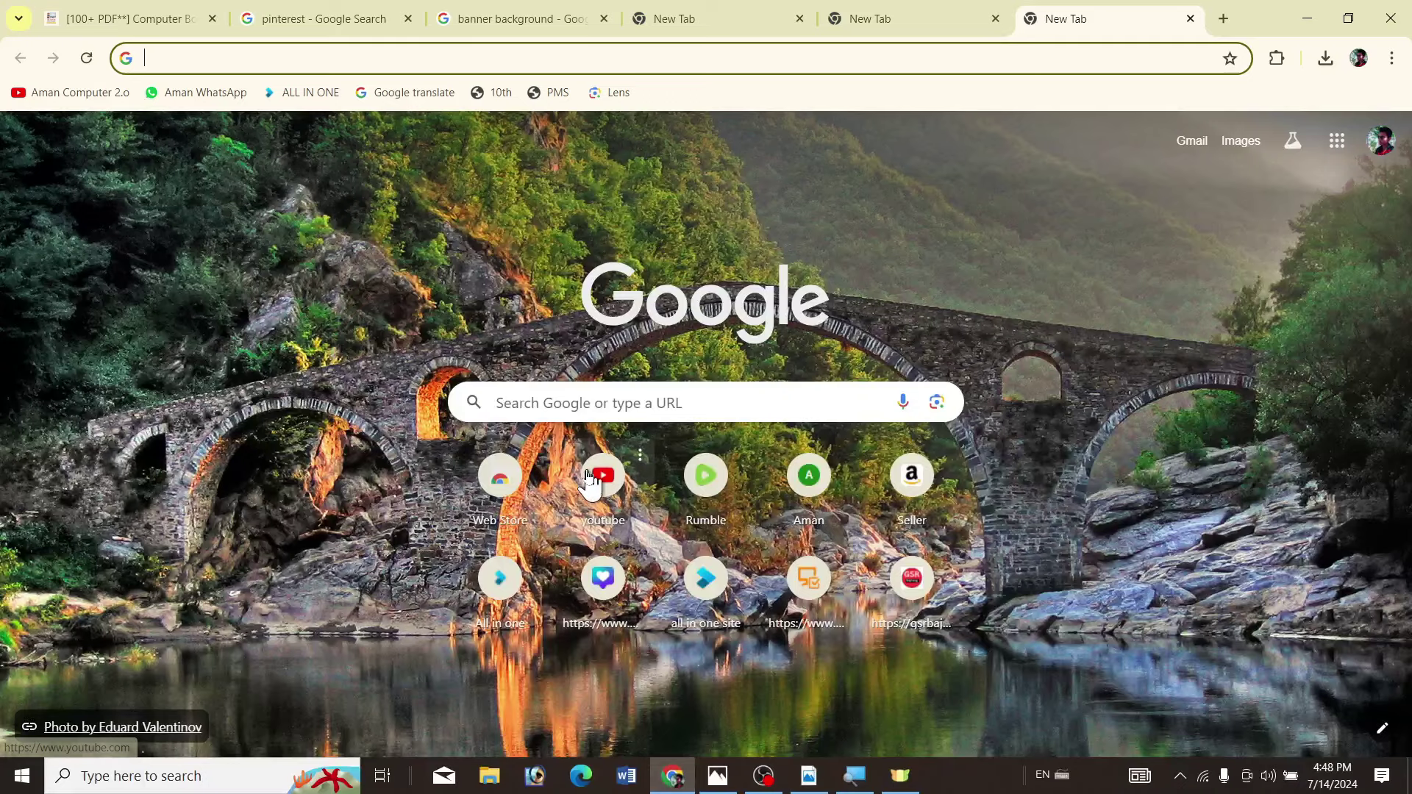
# Step: Show the computer PDF notes tab, jump to the very end of the page and return to its beginning
pyautogui.click(146, 10)
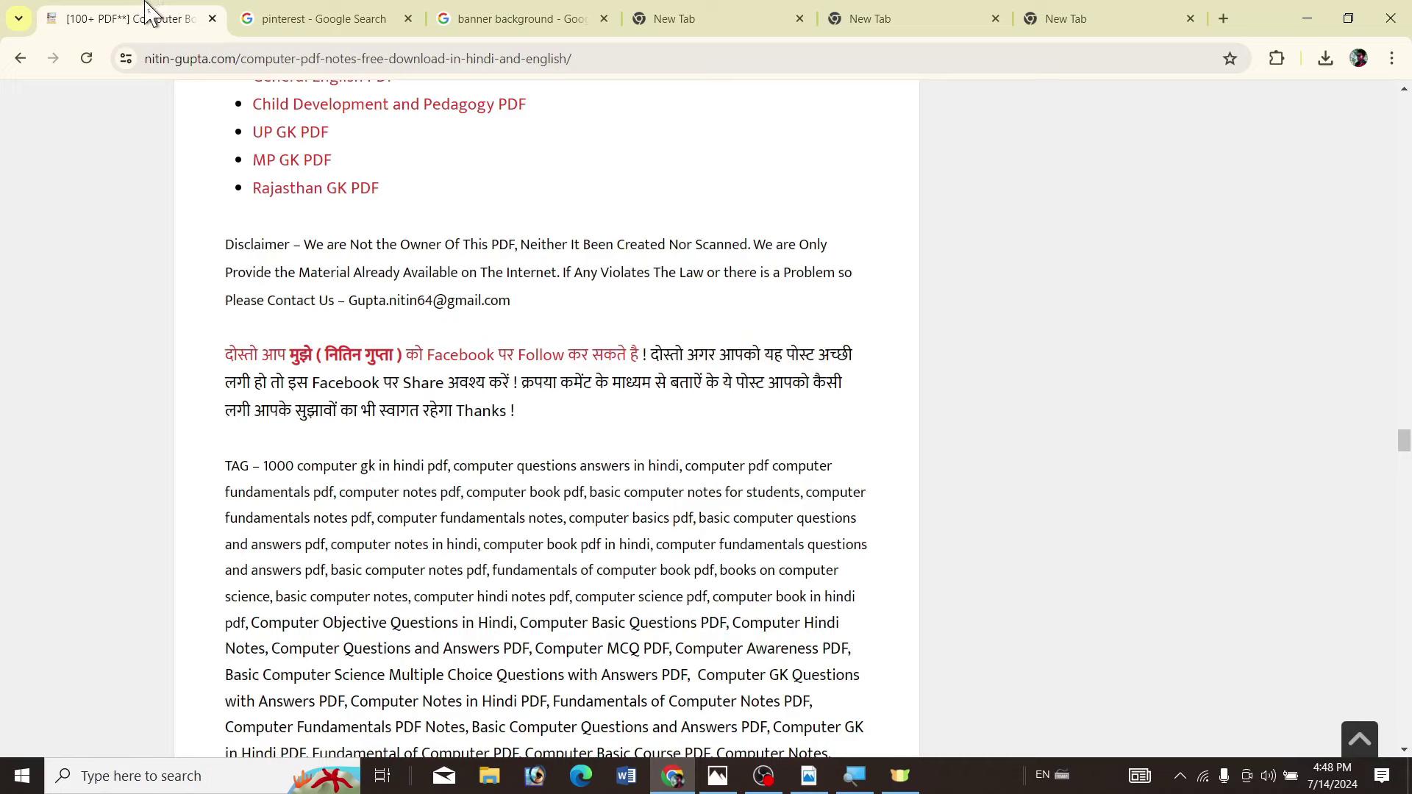
pyautogui.scroll(20, 425, 347)
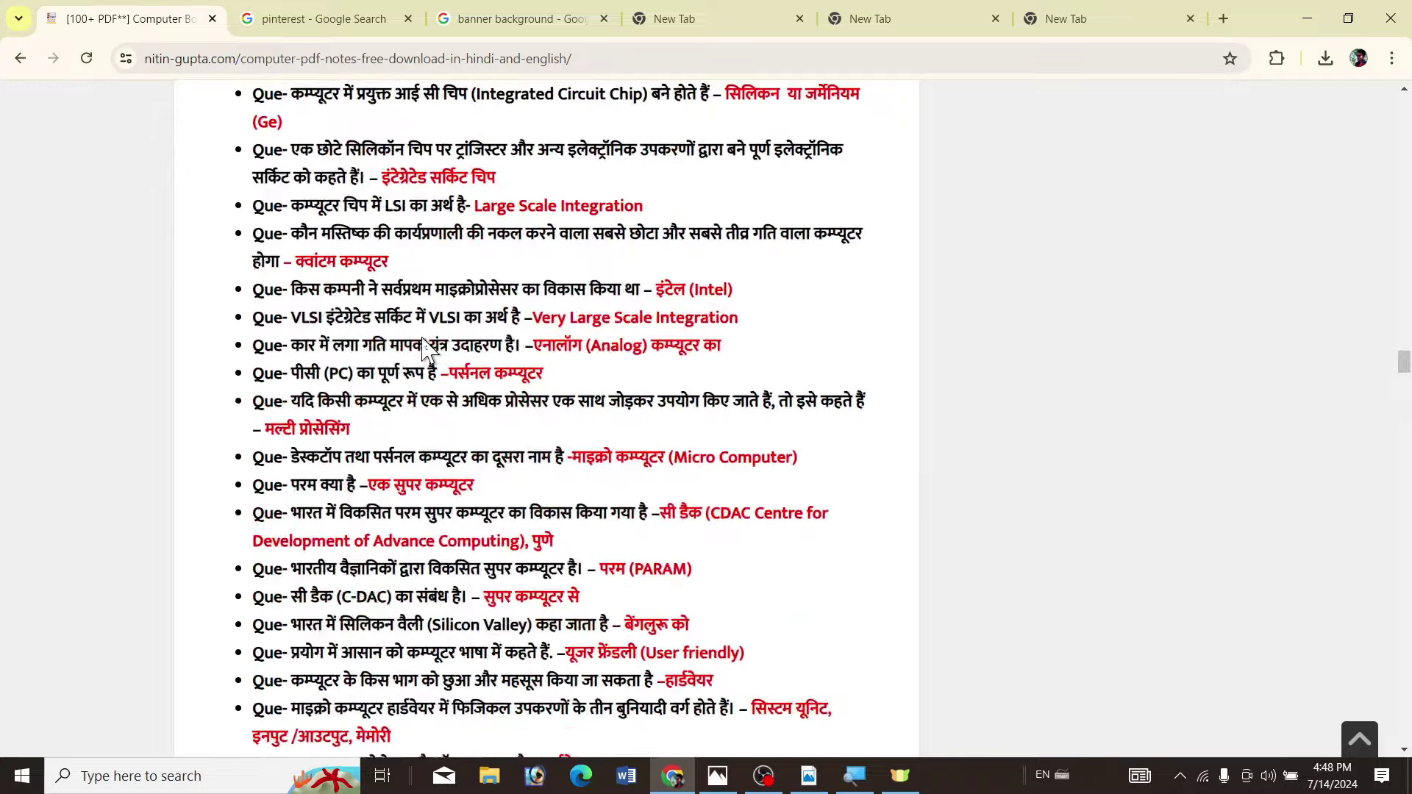
pyautogui.scroll(15, 425, 347)
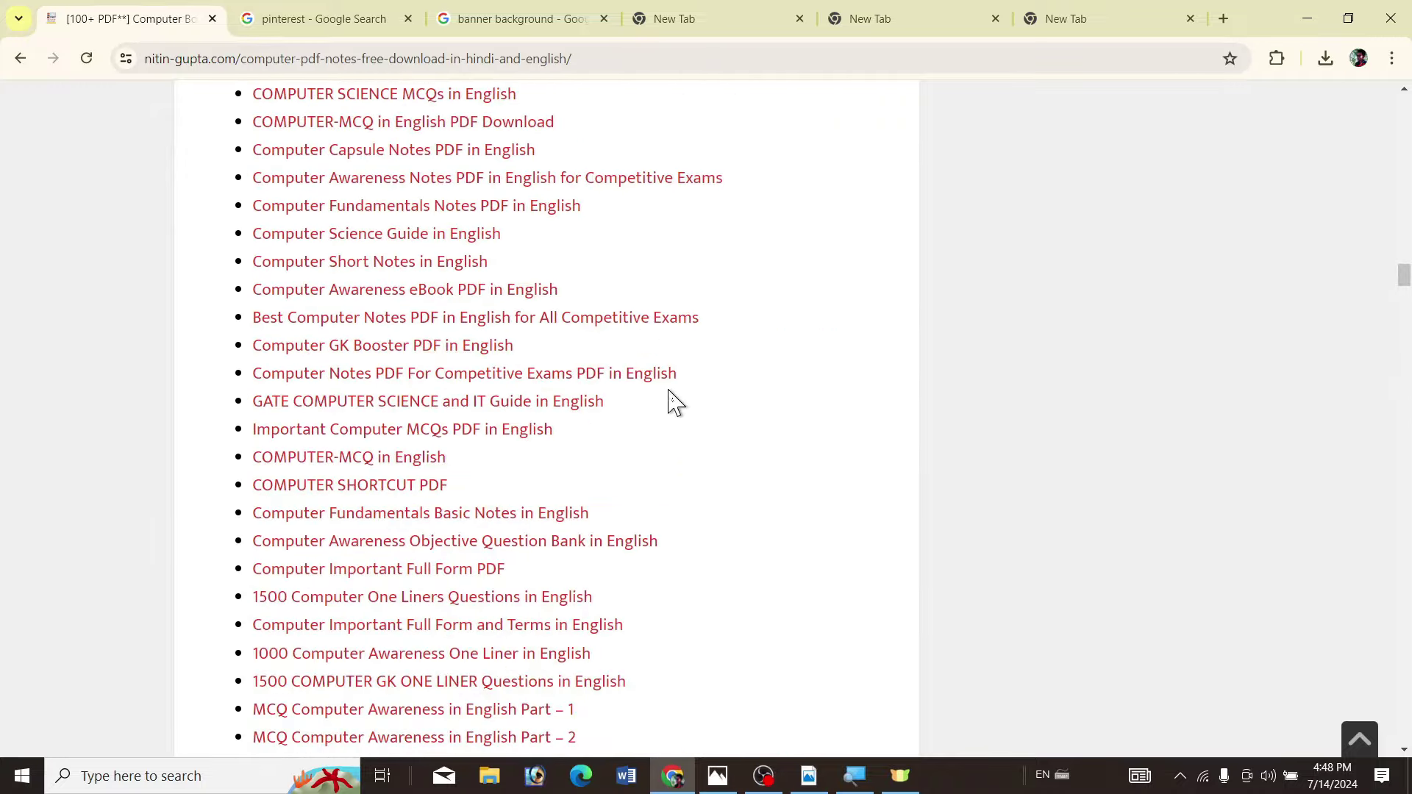
pyautogui.scroll(10, 675, 403)
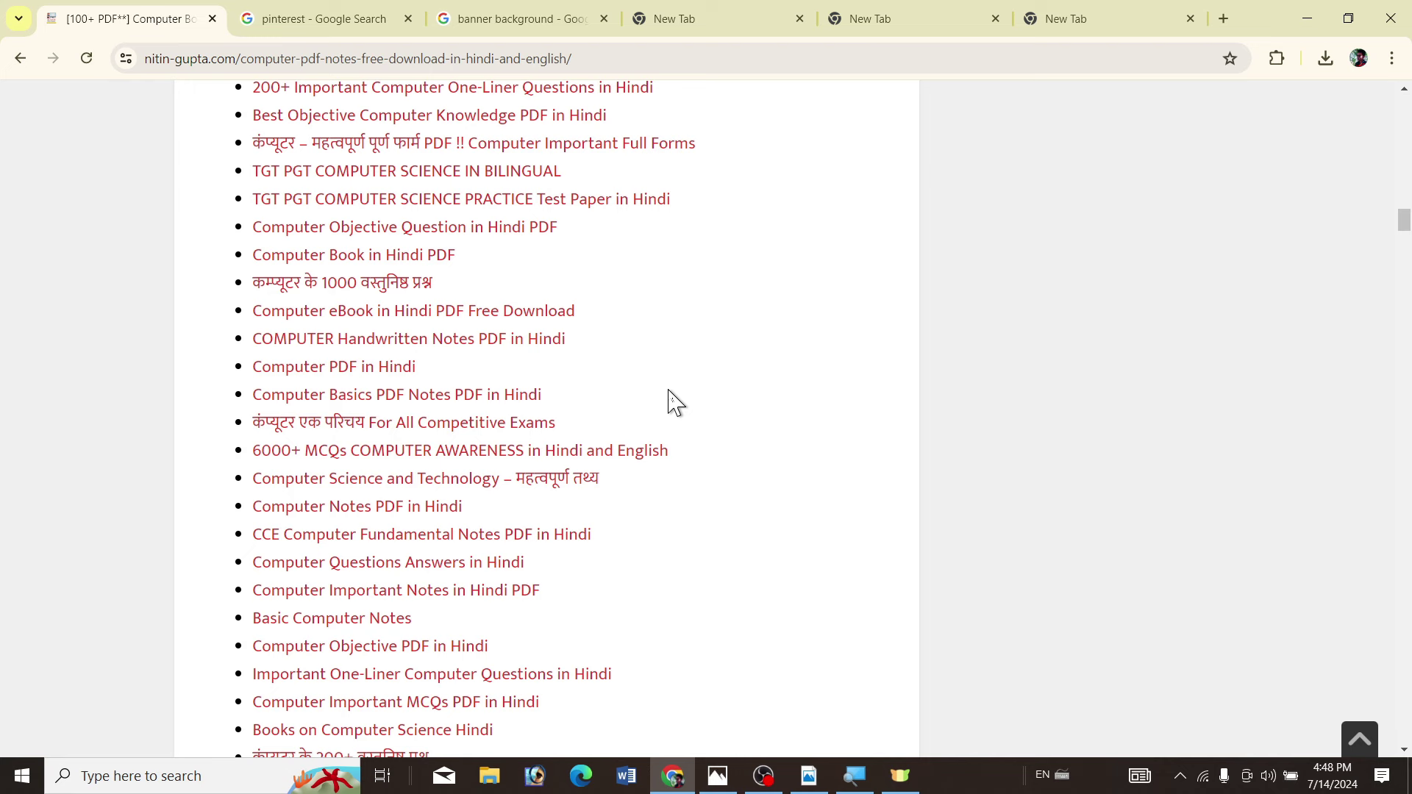
pyautogui.press('End')
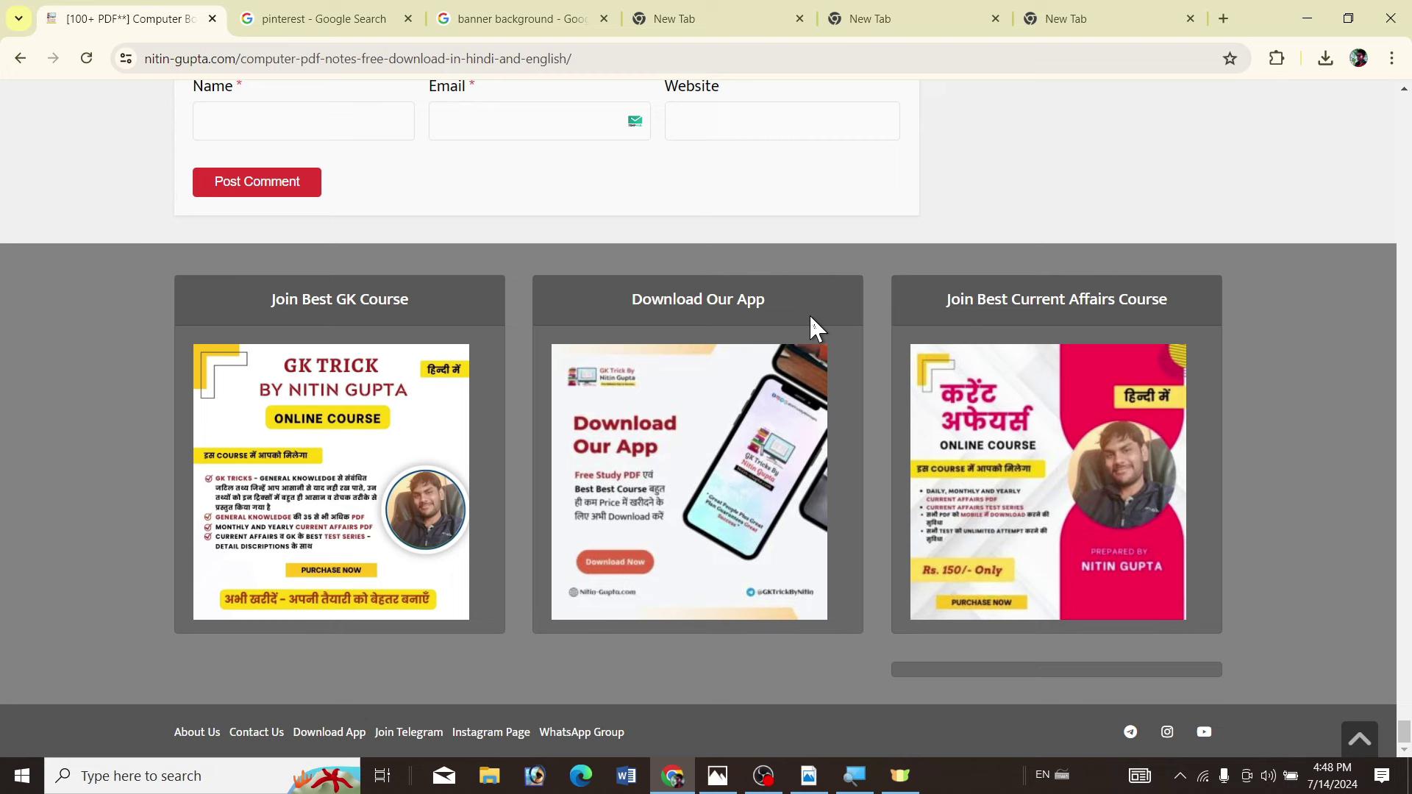
pyautogui.press('Home')
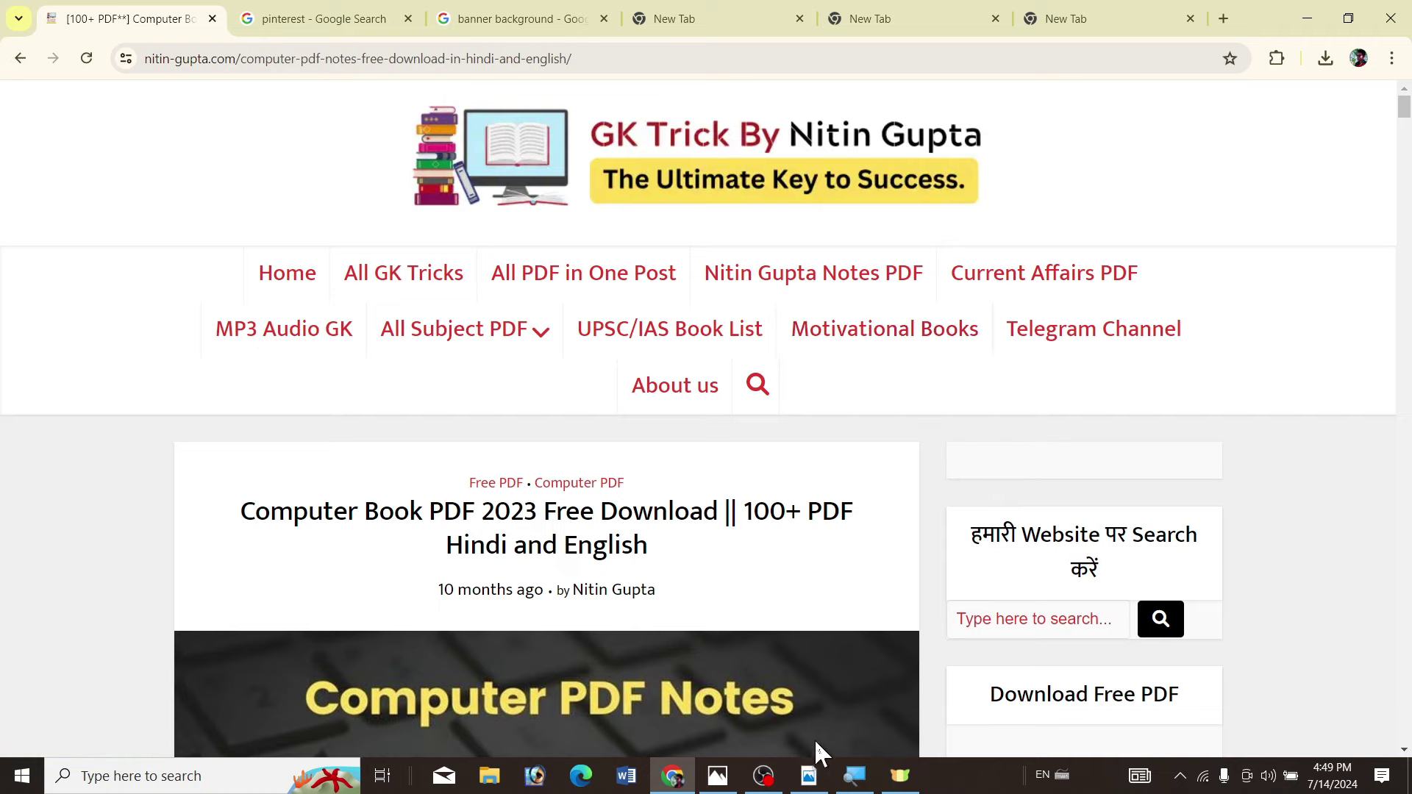
# Step: View shortcut 9 on zooming the screen in Adobe Reader, and minimize Adobe Reader and Chrome to reveal the desktop
pyautogui.click(812, 780)
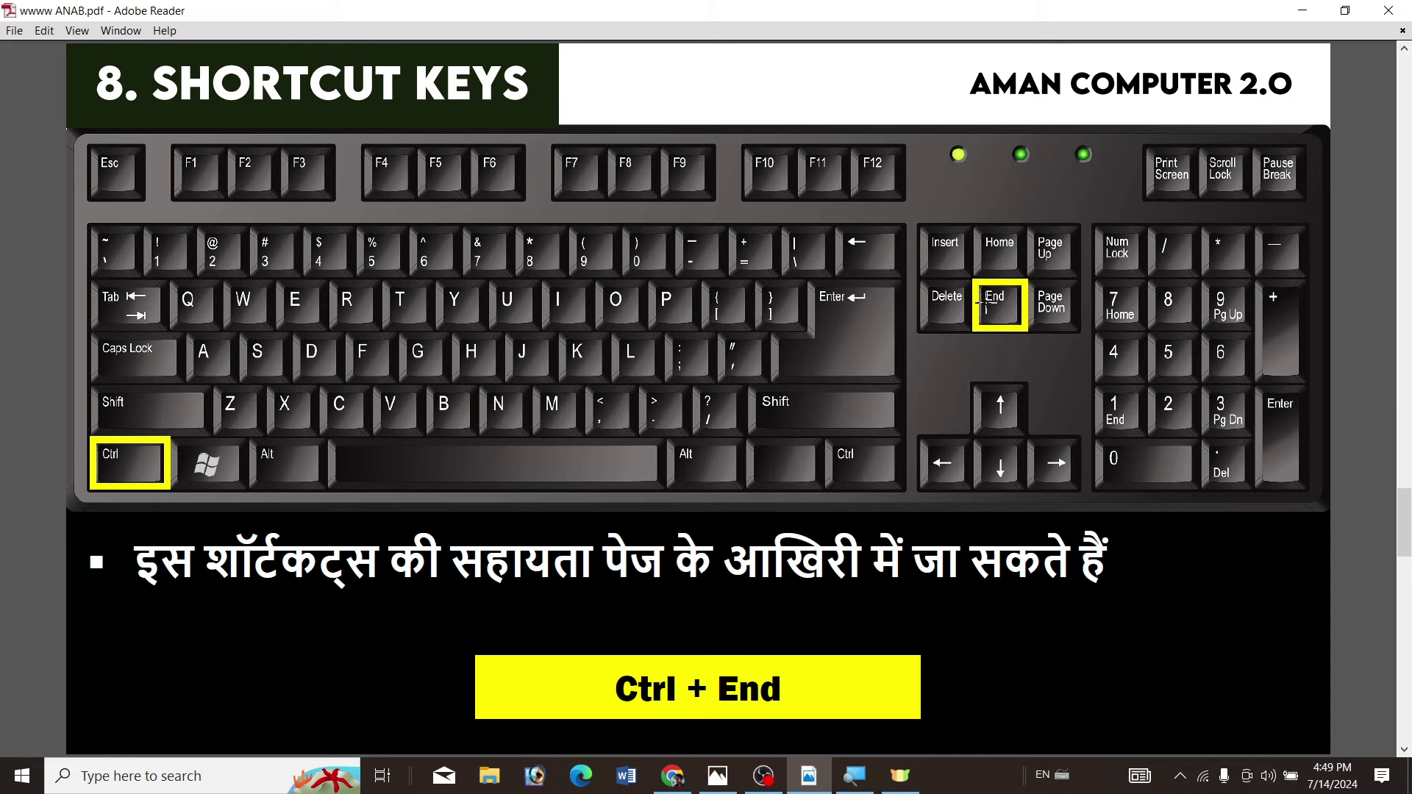
pyautogui.scroll(-1, 985, 302)
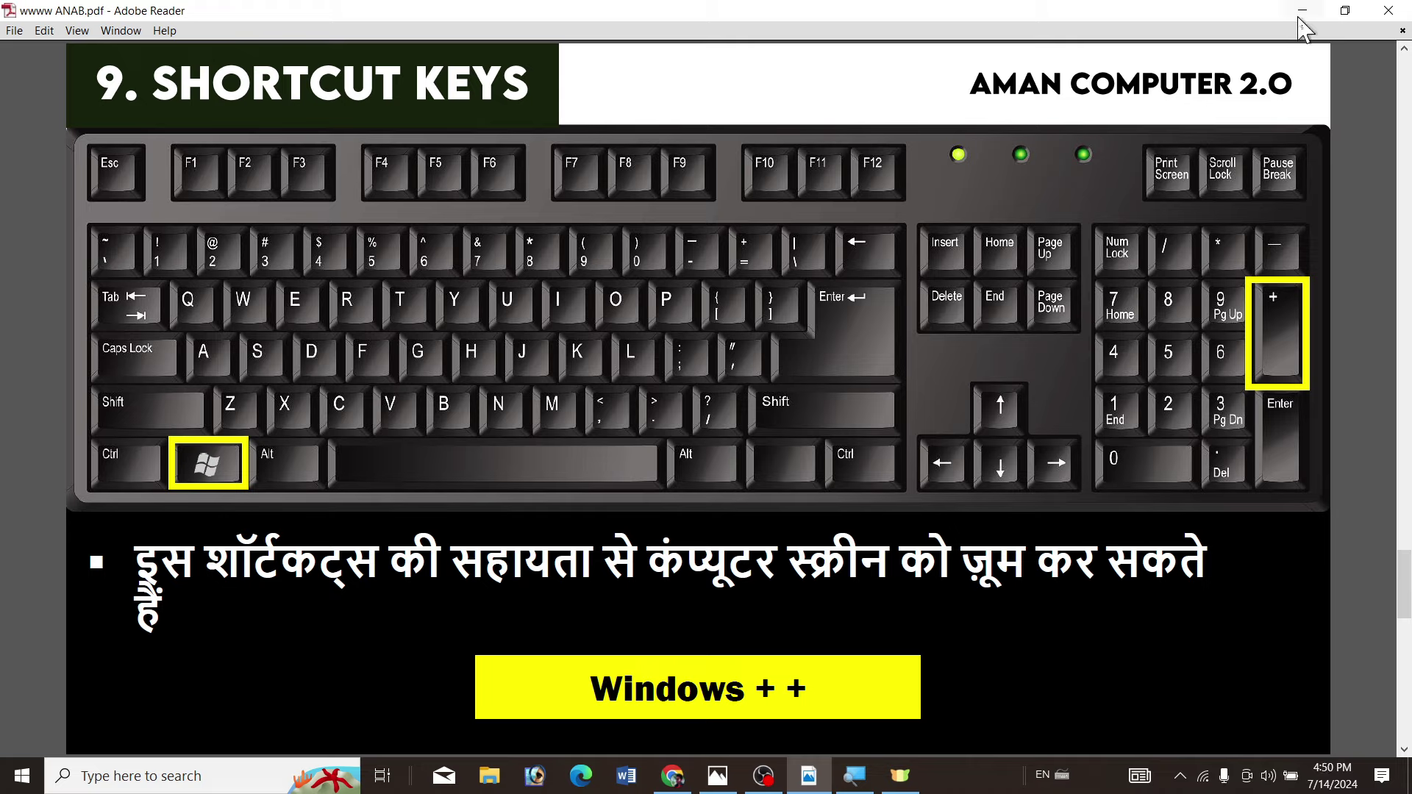
pyautogui.click(1302, 11)
pyautogui.click(1299, 12)
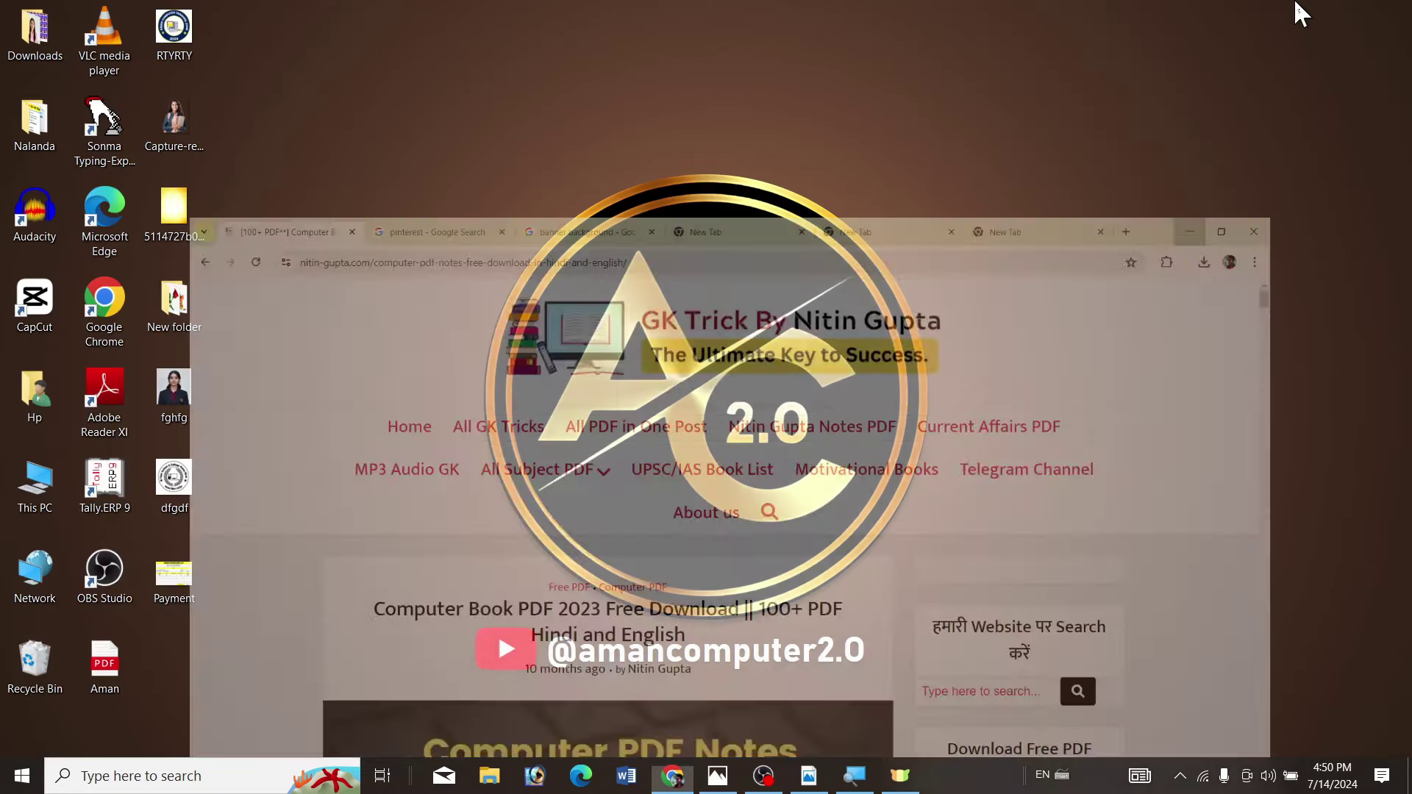